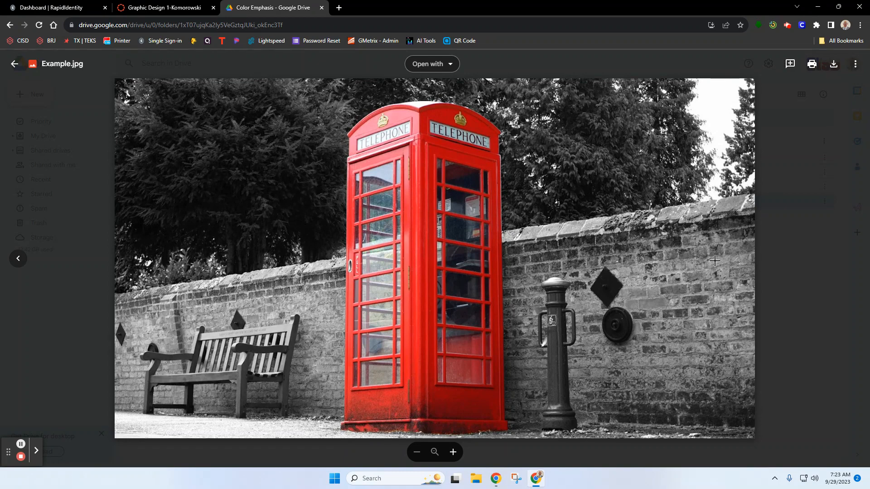
Open the Color Emphasis - Tutorial assignment in the Graphic Design 1 course and download its linked photo, antique-bench-booth-130850.jpg
click(147, 9)
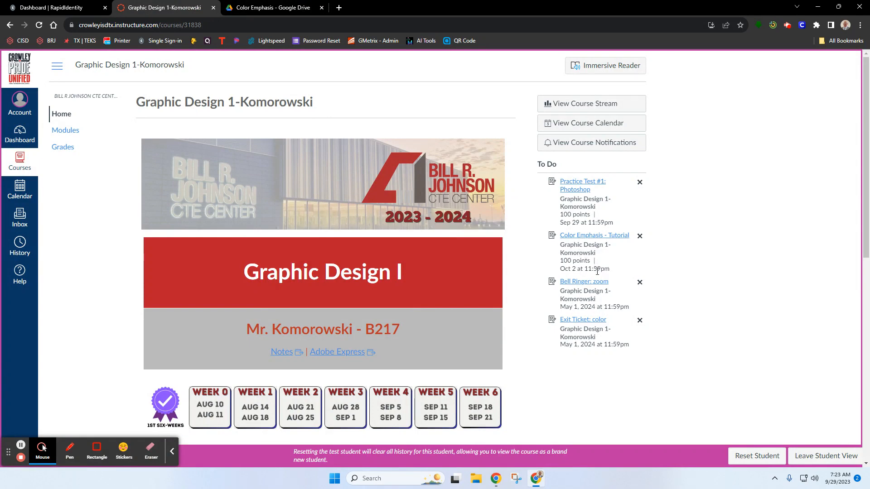
click(595, 242)
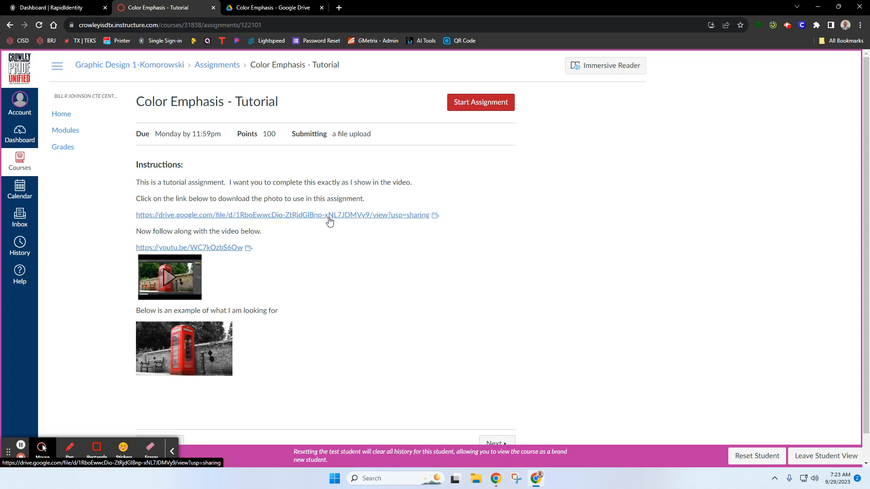
click(330, 217)
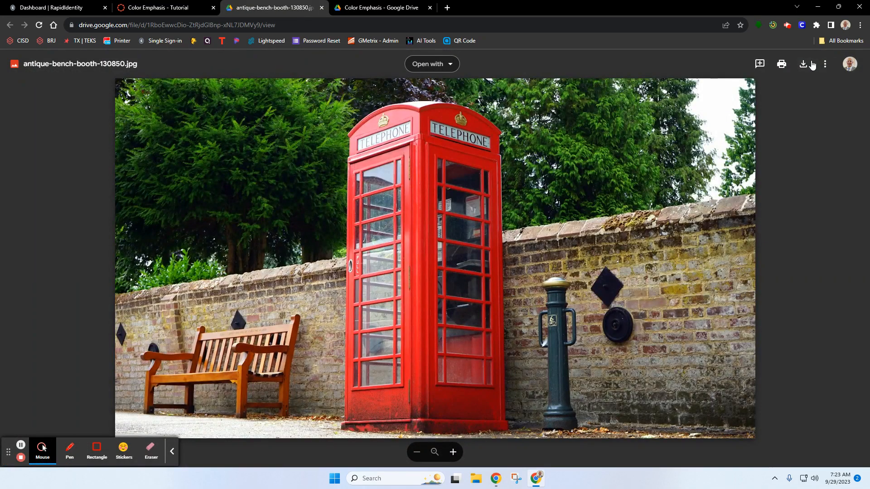
click(804, 65)
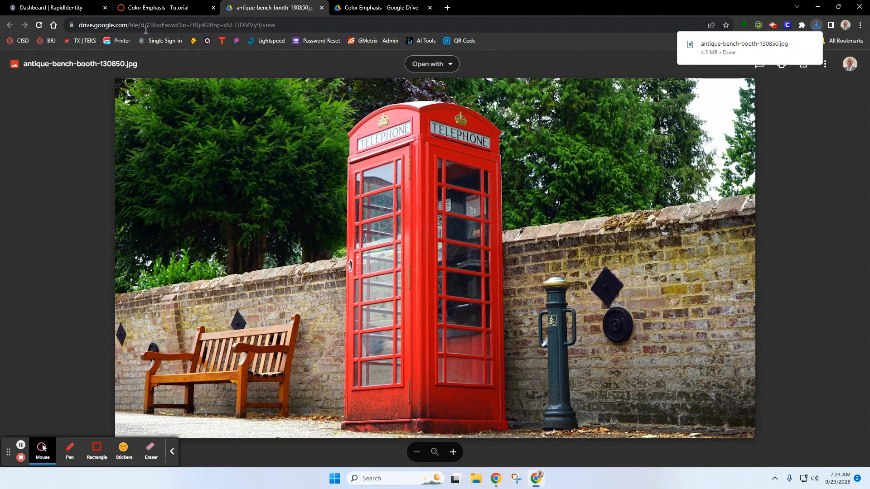
click(151, 10)
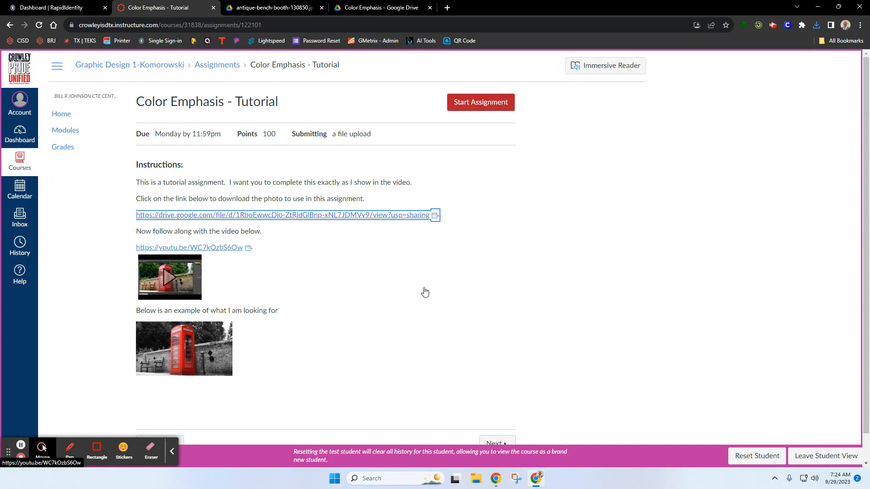
Switch from the browser to Creative Cloud Desktop and launch Photoshop
click(818, 7)
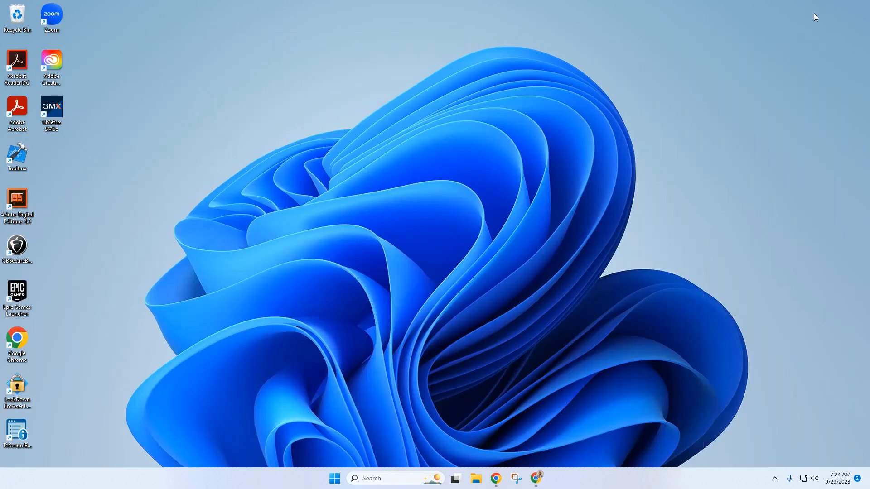
double_click(54, 70)
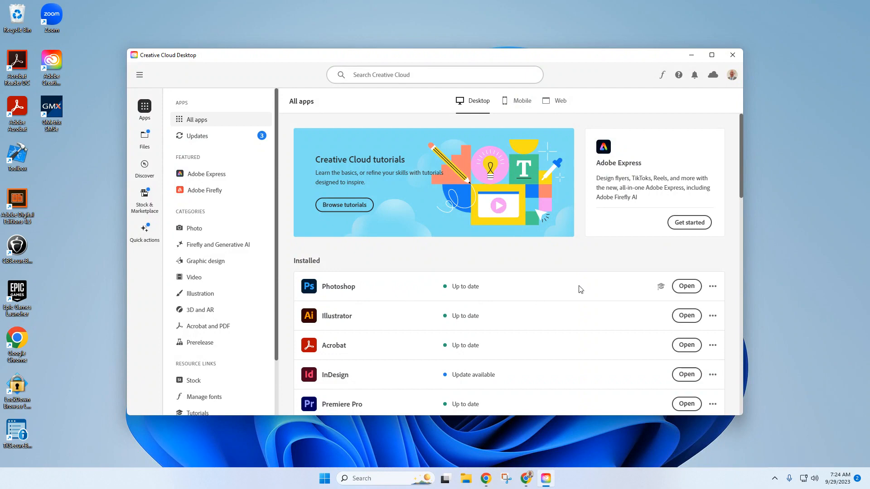
click(684, 290)
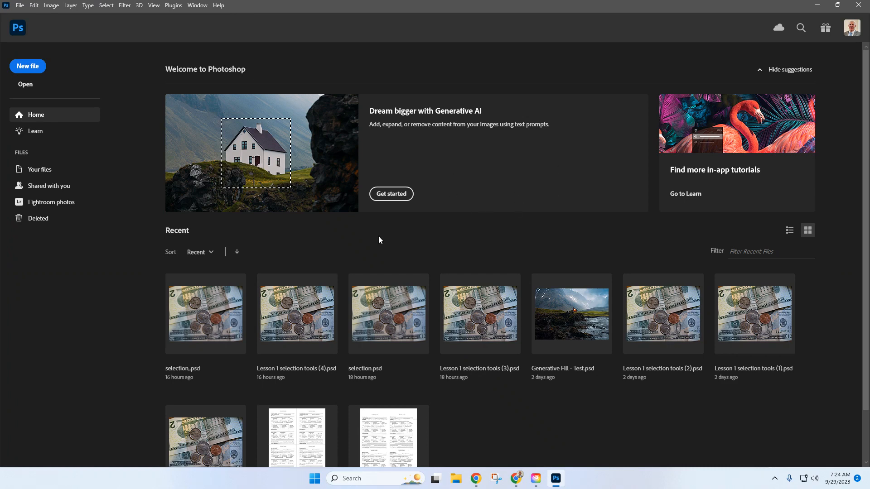
Open antique-bench-booth-130850.jpg from the Downloads folder and dismiss the adjustments presets tip
click(31, 85)
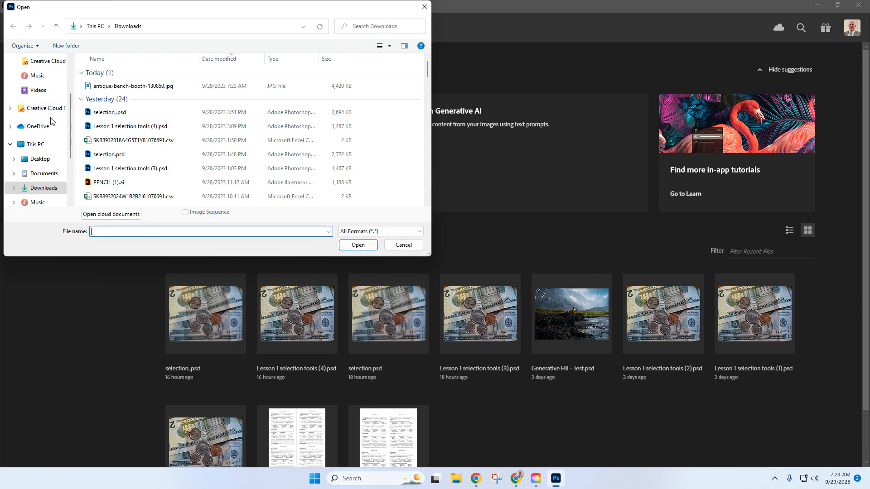
click(126, 89)
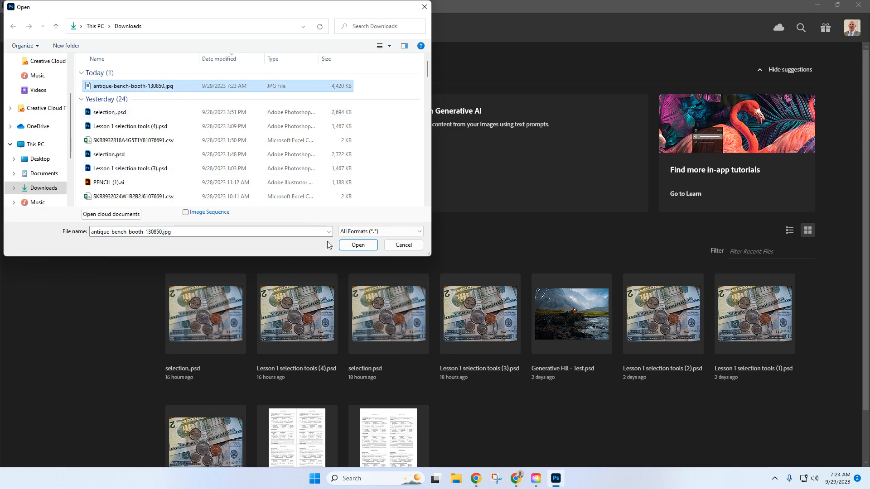
click(358, 245)
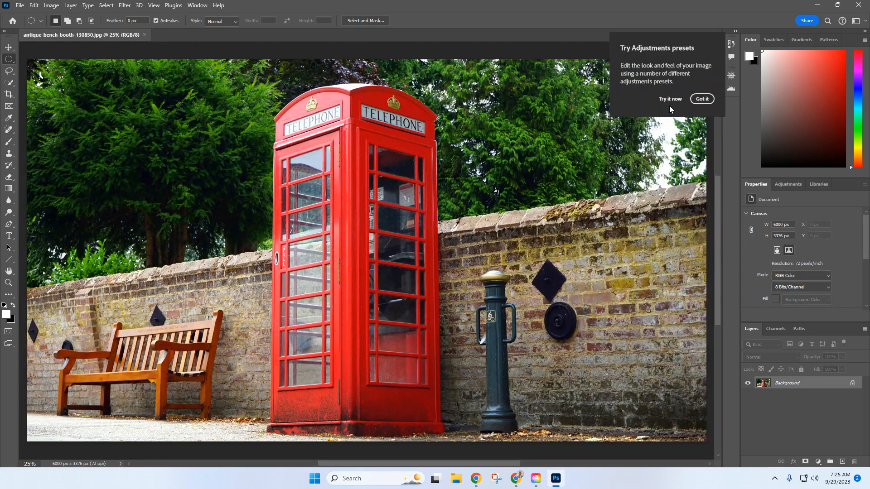
click(709, 103)
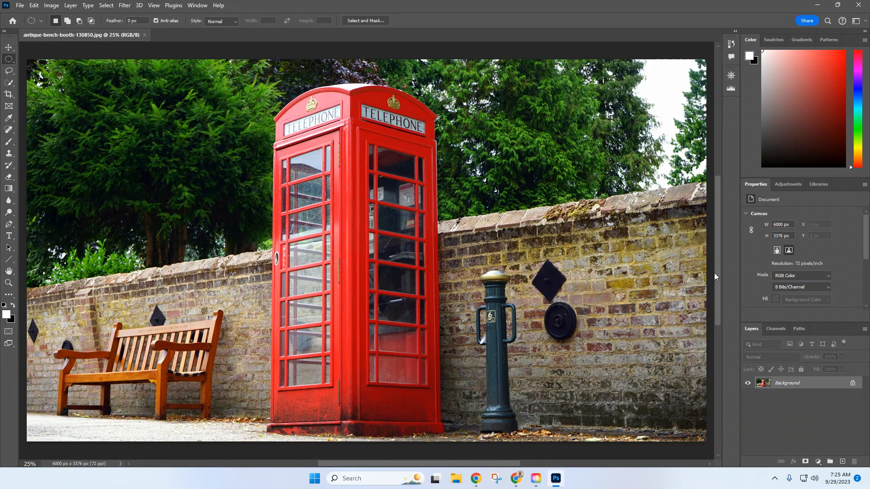
Set the workspace to Essentials (Default)
click(200, 6)
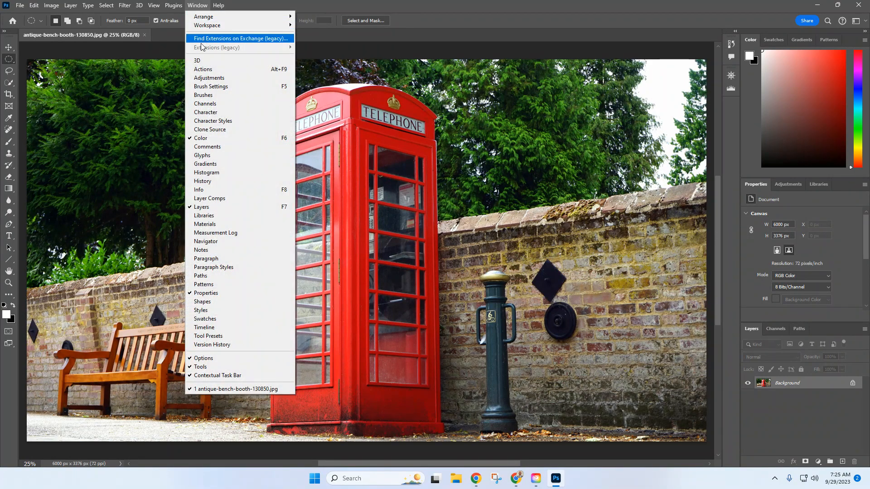
mouse_move(218, 26)
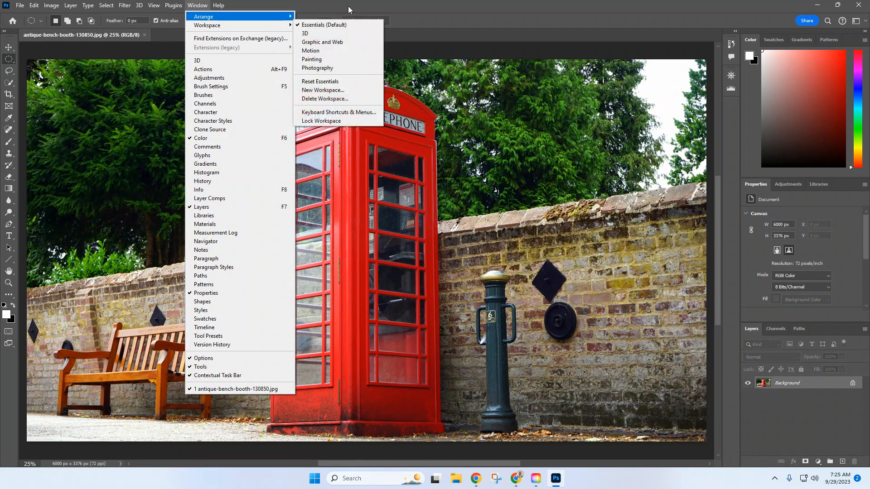
mouse_move(290, 17)
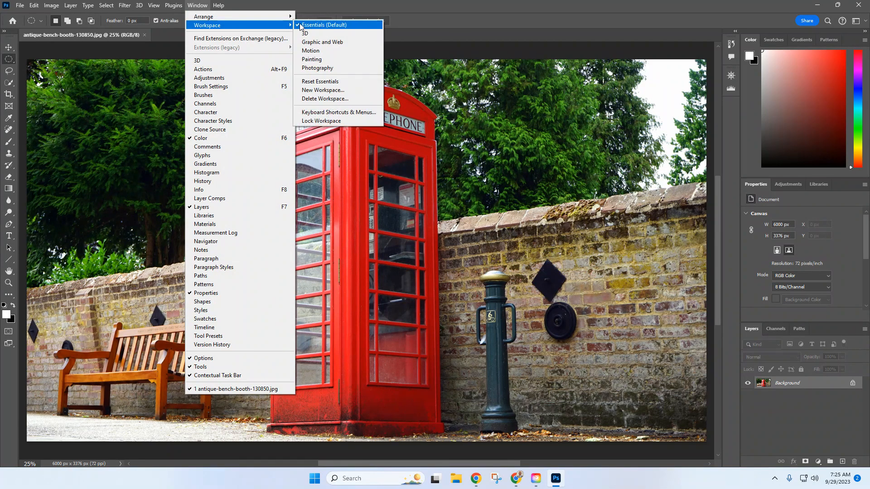
click(302, 24)
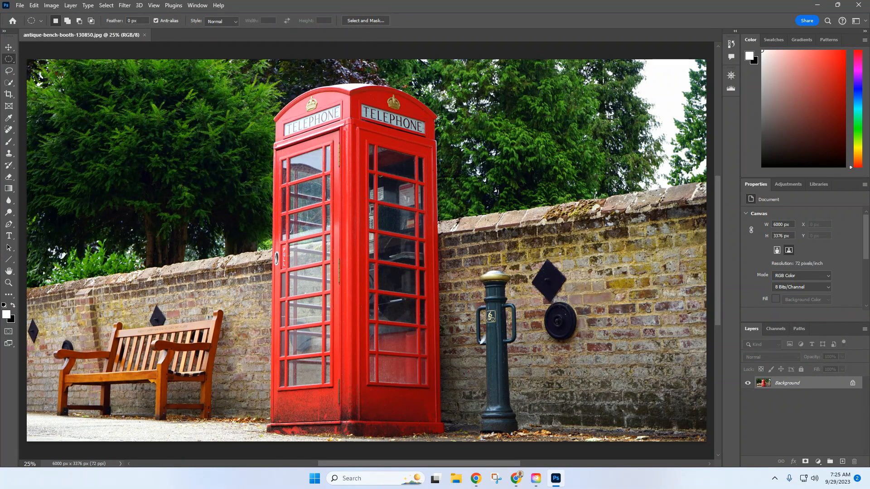
Set the layer thumbnails to the largest size
click(864, 329)
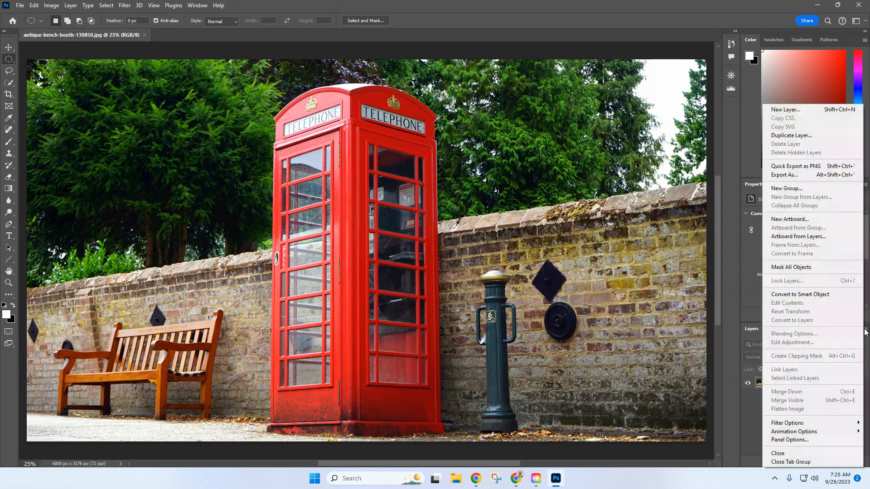
click(794, 442)
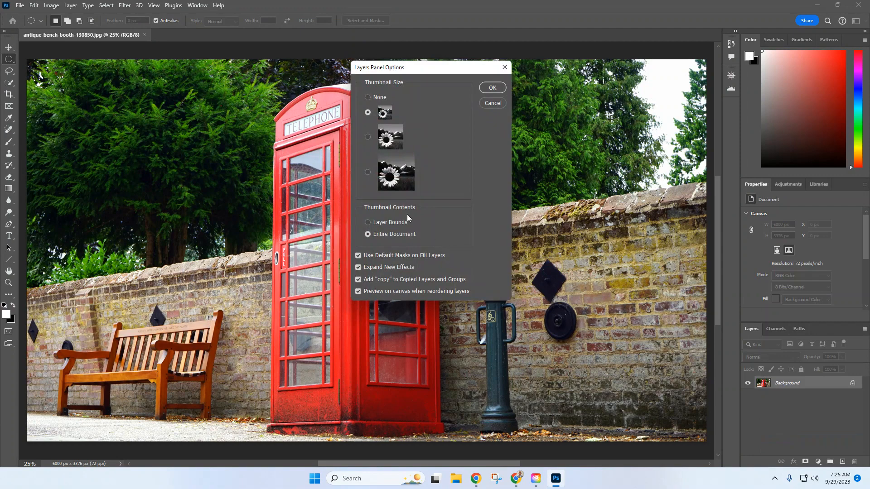
click(367, 173)
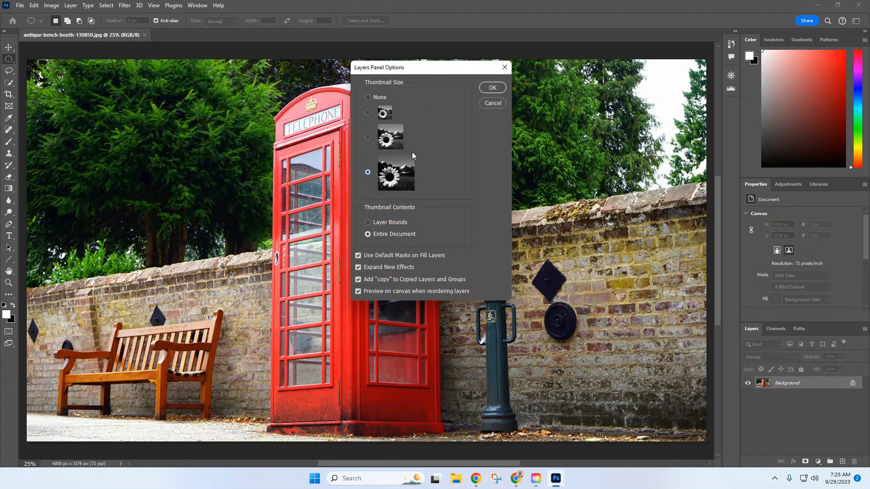
click(489, 88)
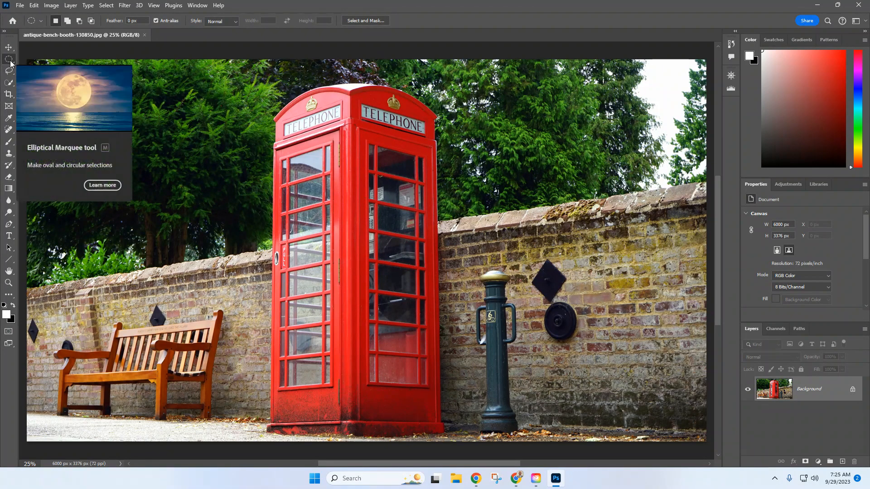
Select the trees, wall, bench and ground around the telephone booth using the Quick Selection tool with a 113 px brush
click(10, 83)
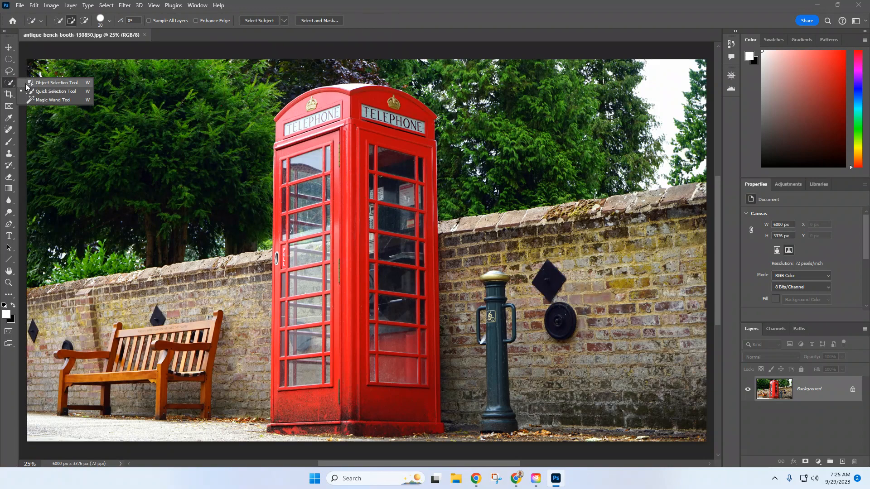
click(35, 92)
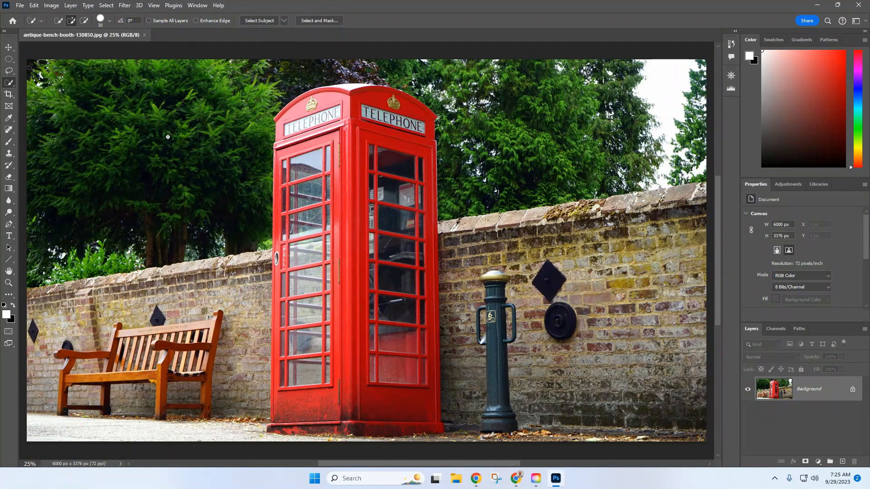
click(41, 20)
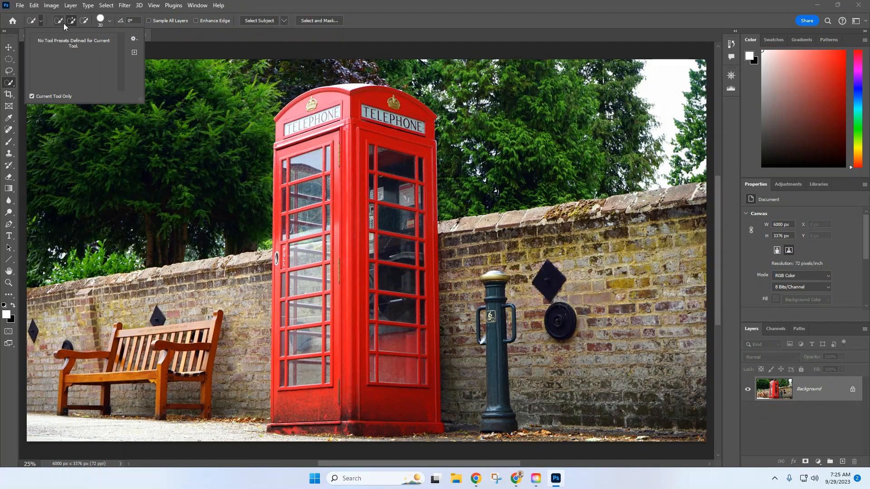
click(109, 22)
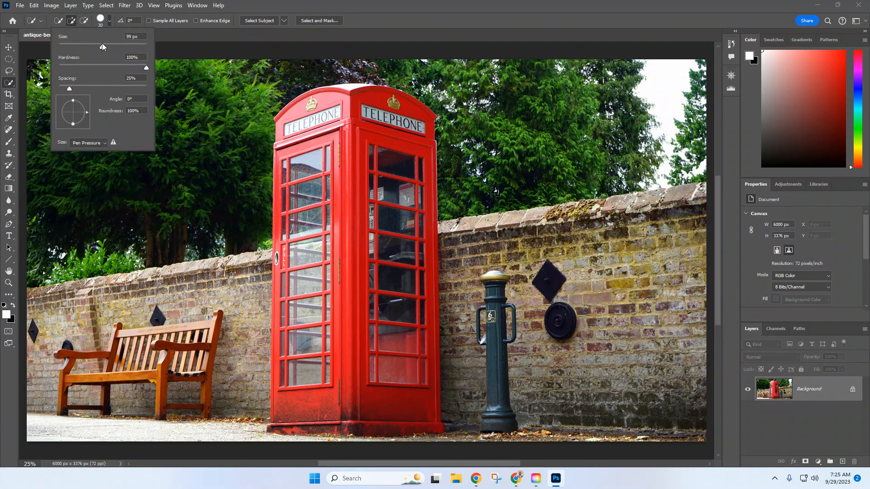
click(106, 44)
click(190, 175)
mouse_move(188, 181)
mouse_down()
mouse_move(189, 269)
mouse_move(180, 276)
mouse_move(174, 341)
mouse_move(159, 327)
mouse_move(144, 259)
mouse_move(138, 305)
mouse_move(127, 312)
mouse_move(110, 287)
mouse_move(67, 381)
mouse_move(54, 292)
mouse_move(40, 335)
mouse_move(38, 319)
mouse_move(60, 392)
mouse_move(116, 440)
mouse_move(198, 398)
mouse_move(225, 359)
mouse_move(219, 313)
mouse_move(177, 357)
mouse_move(175, 376)
mouse_move(200, 355)
mouse_move(186, 377)
mouse_move(157, 372)
mouse_move(124, 330)
mouse_move(141, 352)
mouse_up()
mouse_move(180, 86)
mouse_down()
mouse_move(247, 56)
mouse_move(361, 51)
mouse_move(419, 56)
mouse_move(475, 81)
mouse_move(449, 75)
mouse_move(471, 84)
mouse_move(523, 147)
mouse_move(468, 106)
mouse_move(474, 210)
mouse_move(479, 204)
mouse_move(486, 260)
mouse_move(517, 243)
mouse_move(534, 212)
mouse_move(513, 307)
mouse_move(492, 254)
mouse_move(459, 211)
mouse_move(466, 389)
mouse_move(495, 412)
mouse_move(558, 379)
mouse_move(609, 276)
mouse_move(558, 239)
mouse_move(510, 344)
mouse_move(516, 302)
mouse_move(553, 337)
mouse_move(554, 422)
mouse_move(603, 428)
mouse_move(645, 418)
mouse_move(669, 384)
mouse_move(714, 247)
mouse_move(706, 201)
mouse_move(645, 89)
mouse_move(704, 80)
mouse_move(695, 90)
mouse_move(703, 109)
mouse_move(695, 156)
mouse_move(690, 131)
mouse_move(573, 143)
mouse_up()
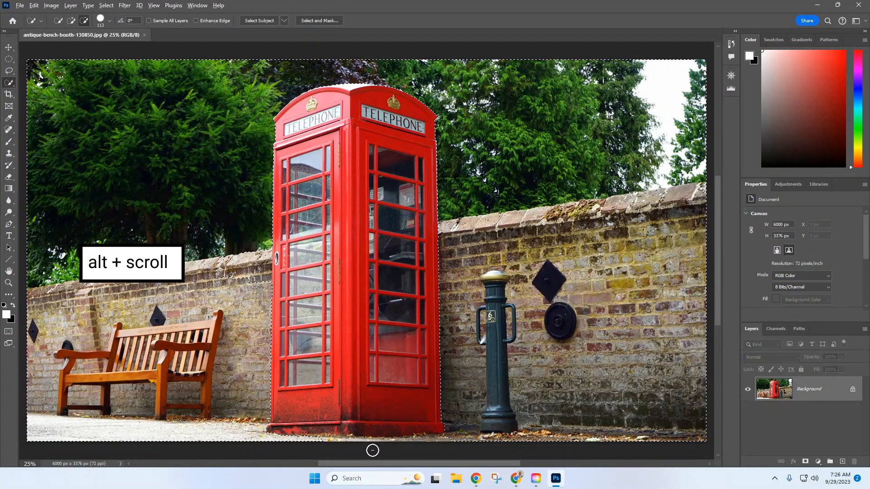
Refine the selection of the ground along the booth's bottom edge using a 35 px Quick Selection brush
alt+scroll(386, 449, up, 8)
alt+scroll(363, 444, up, 5)
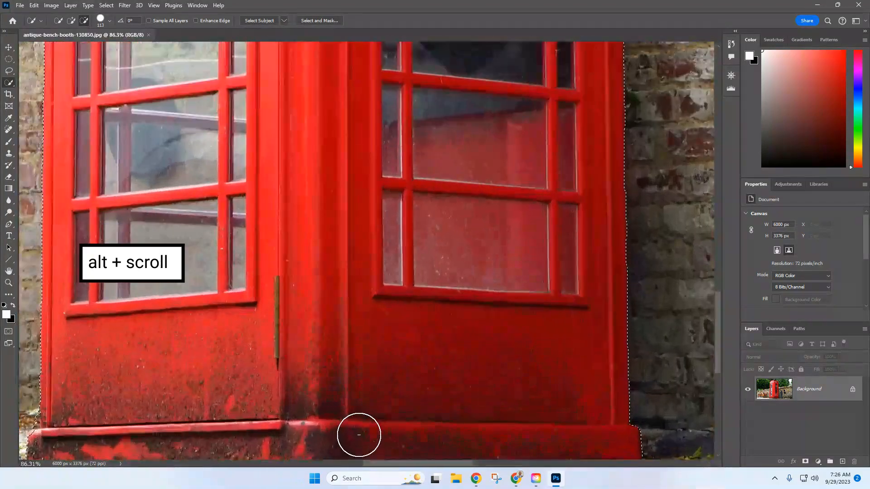
scroll(363, 345, down, 2)
scroll(363, 345, down, 2)
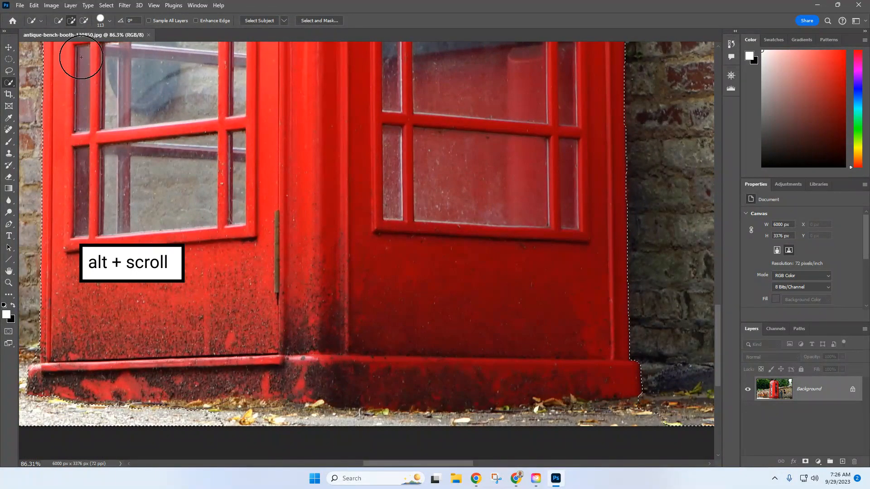
click(110, 22)
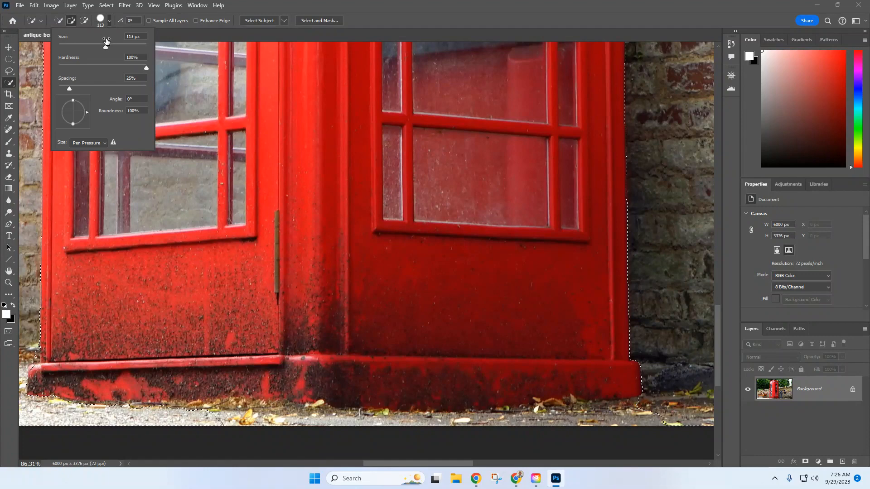
drag(105, 46, 74, 46)
drag(201, 421, 211, 427)
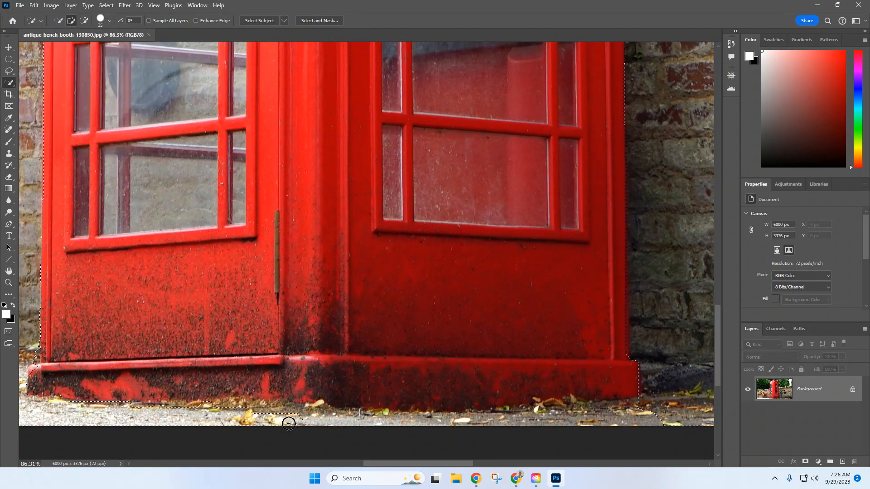
mouse_move(288, 423)
mouse_down()
mouse_move(500, 428)
mouse_move(533, 418)
mouse_move(599, 418)
mouse_up()
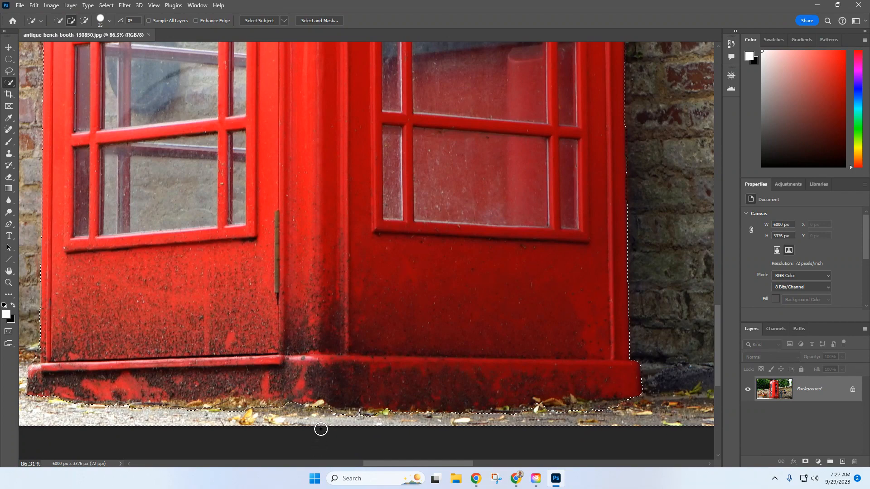
Add part of the booth's dark base to the selection, and subtract it again along the booth's bottom edge
drag(325, 400, 343, 393)
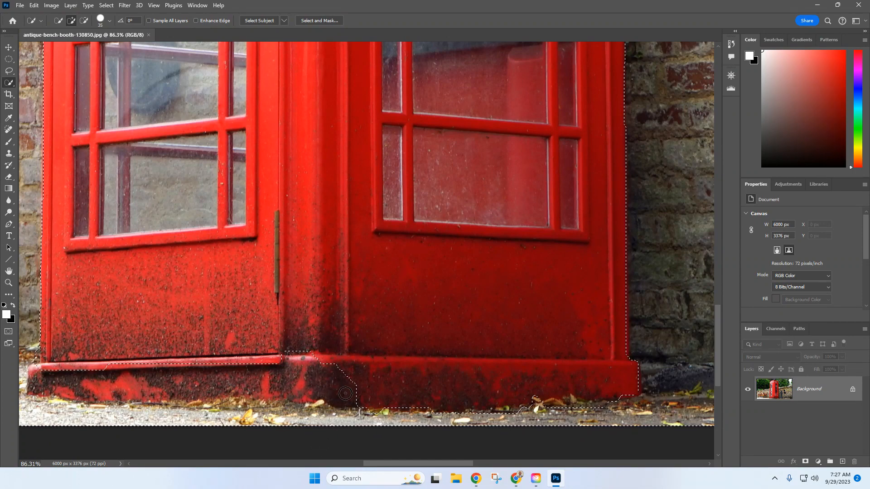
click(83, 22)
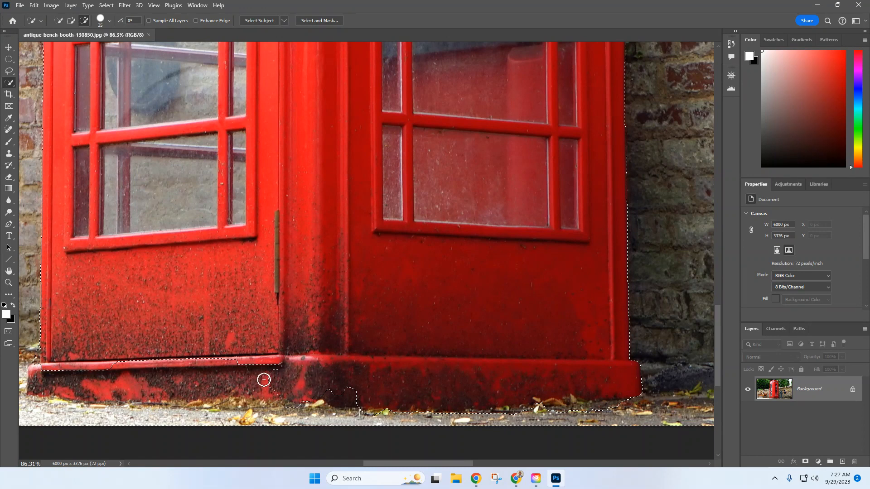
drag(264, 379, 242, 381)
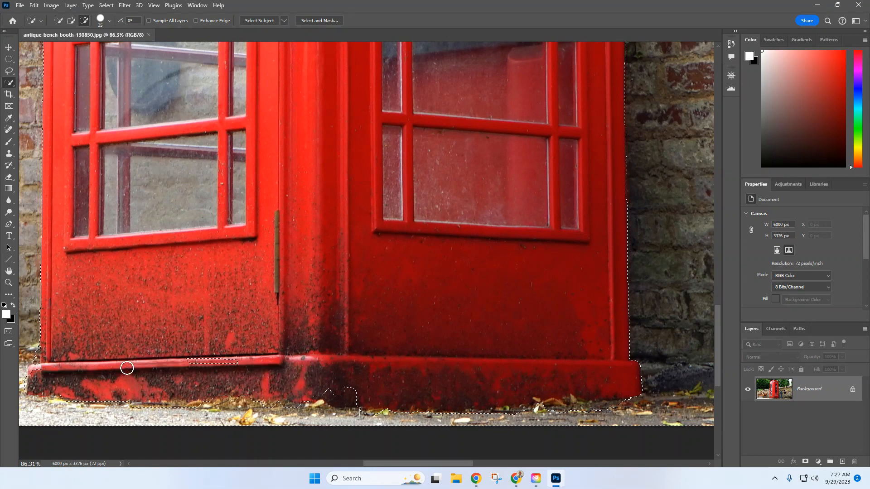
drag(127, 368, 234, 357)
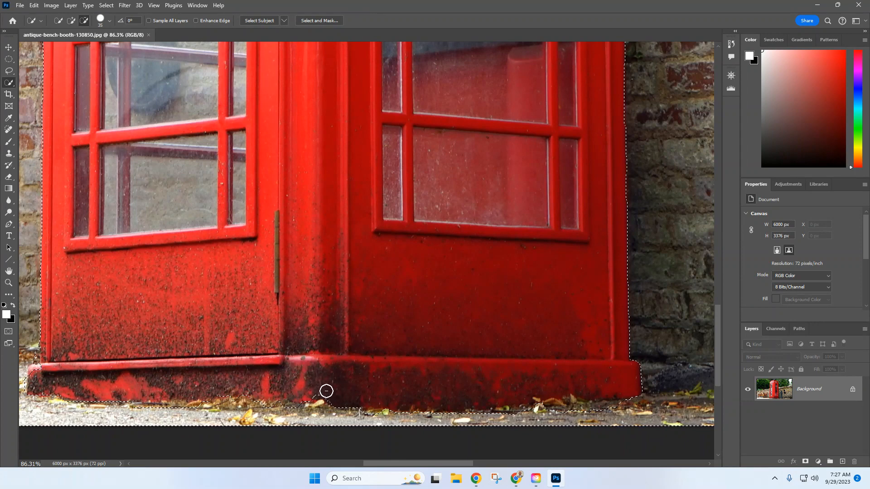
drag(326, 391, 317, 389)
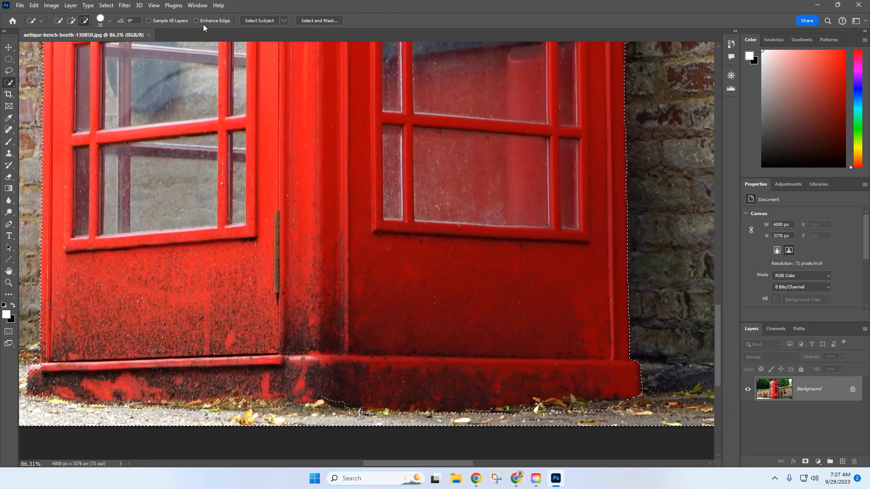
Refine the selection along the curved roof edge above the booth's crown emblem using a 13 px Quick Selection brush
click(71, 20)
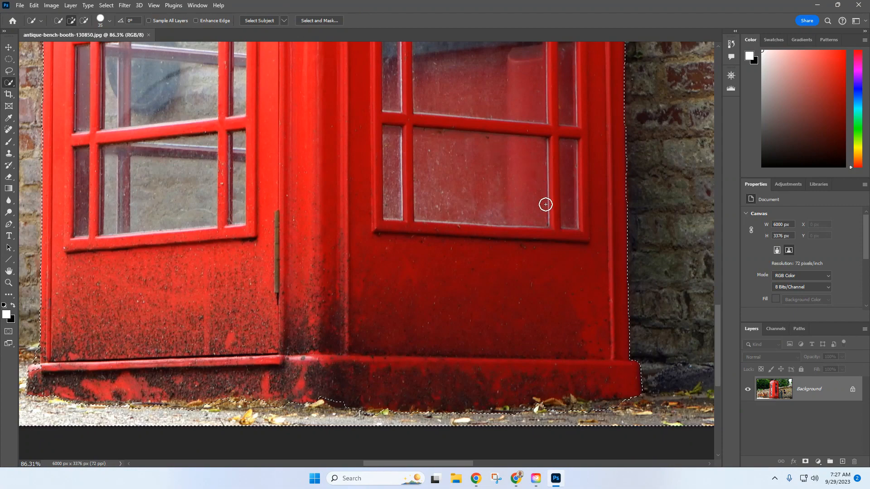
scroll(563, 324, up, 10)
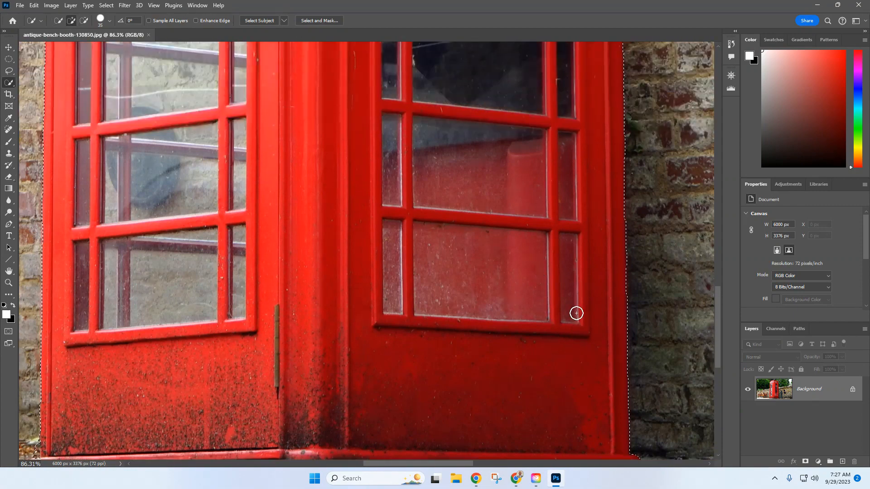
scroll(582, 281, up, 10)
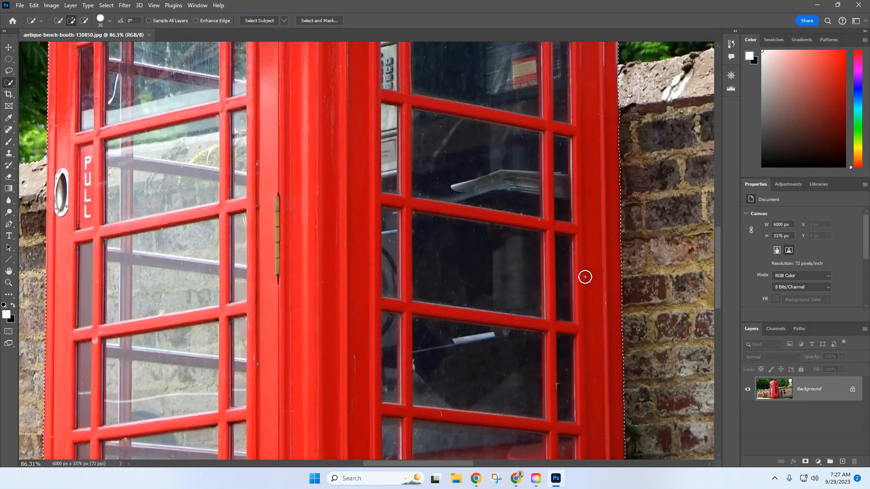
scroll(585, 277, up, 10)
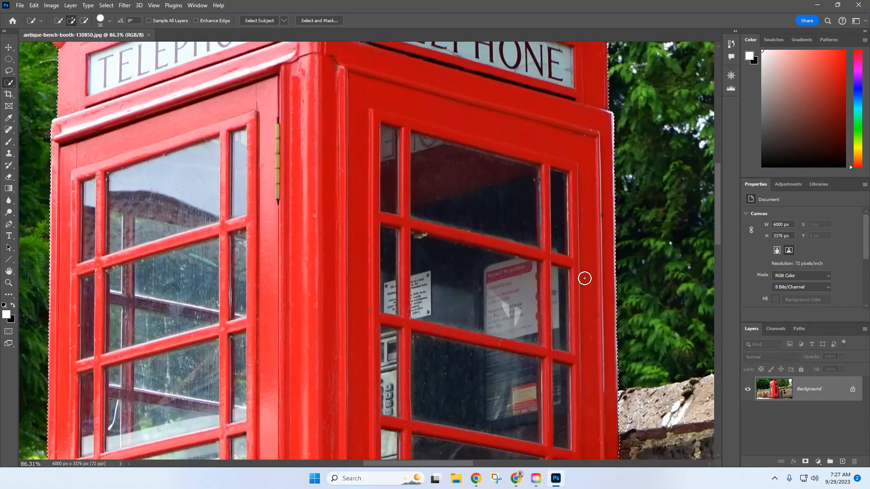
scroll(585, 277, up, 4)
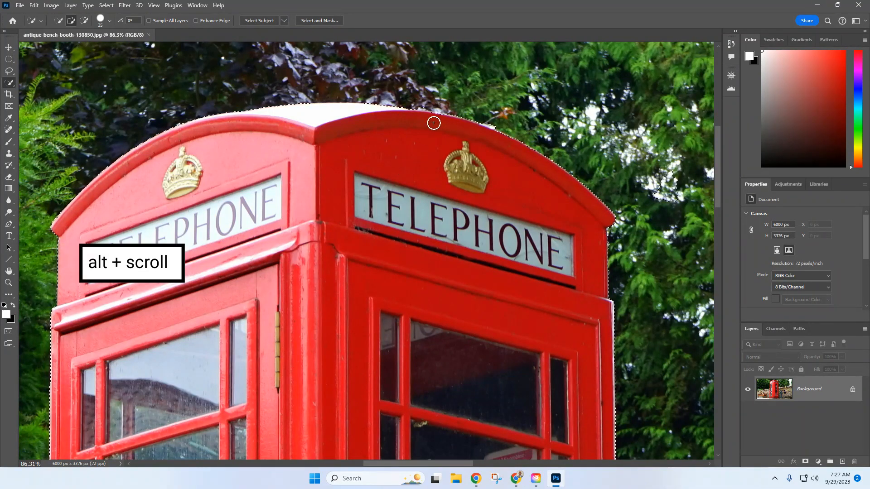
key(alt)
scroll(431, 106, up, 6)
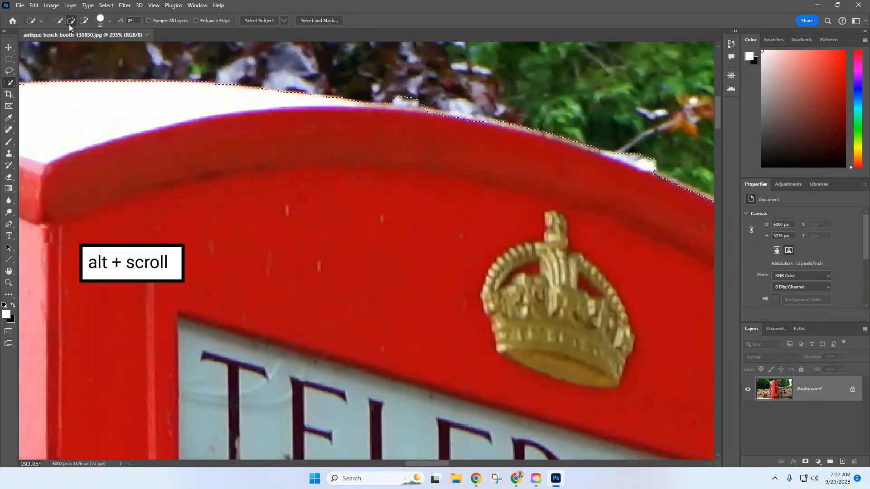
click(109, 20)
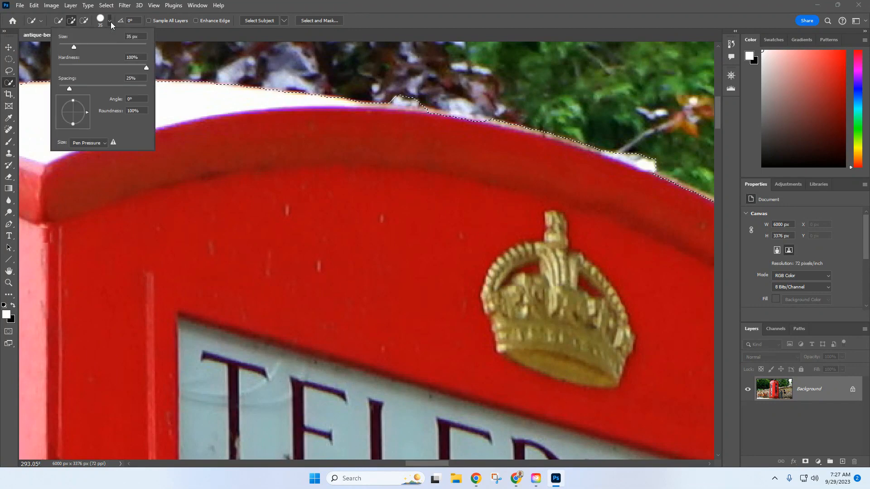
drag(72, 48, 64, 48)
click(388, 80)
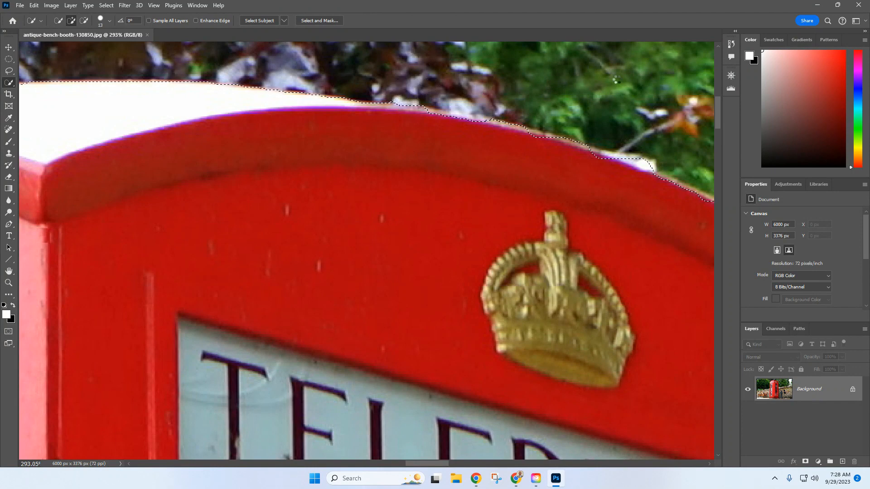
alt+click(650, 161)
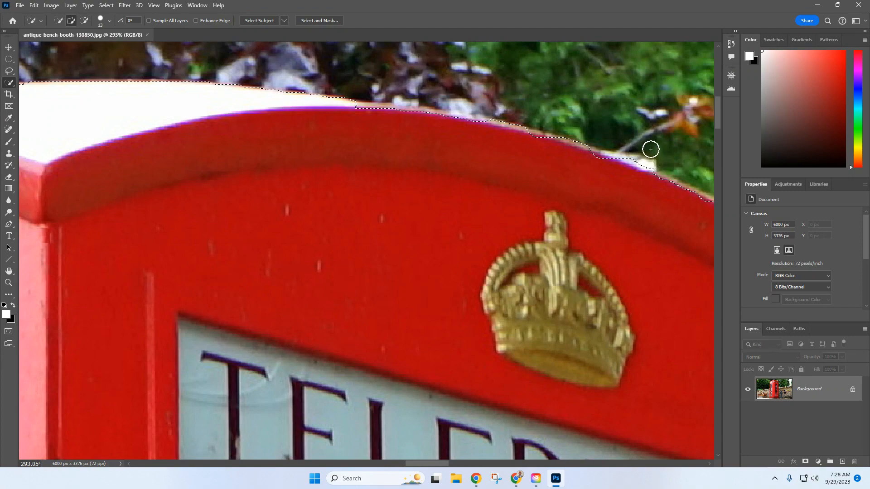
scroll(426, 255, down, 1)
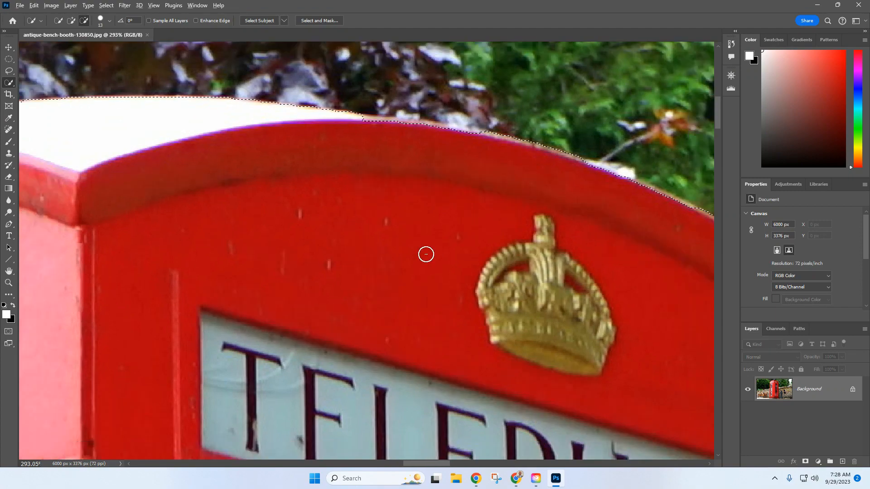
Add the unselected top courses of the brick wall beside the booth's door handle to the selection
scroll(425, 254, down, 10)
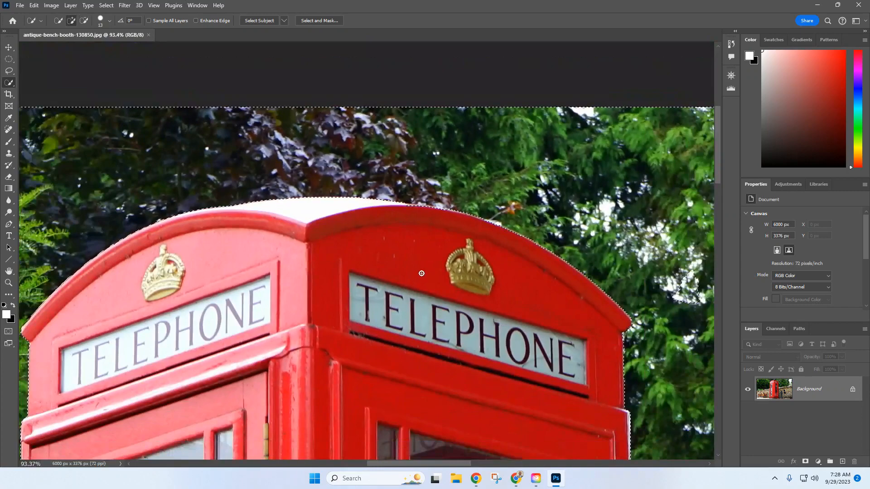
drag(412, 463, 362, 468)
scroll(361, 320, down, 2)
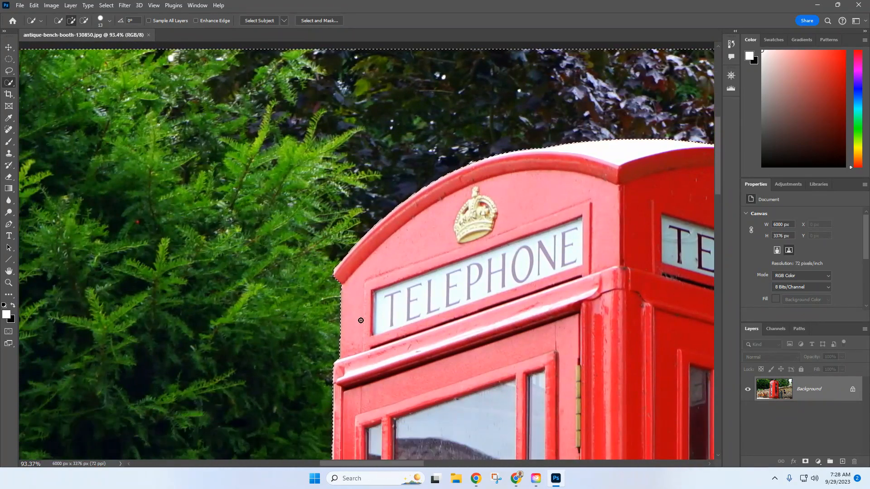
scroll(361, 321, down, 10)
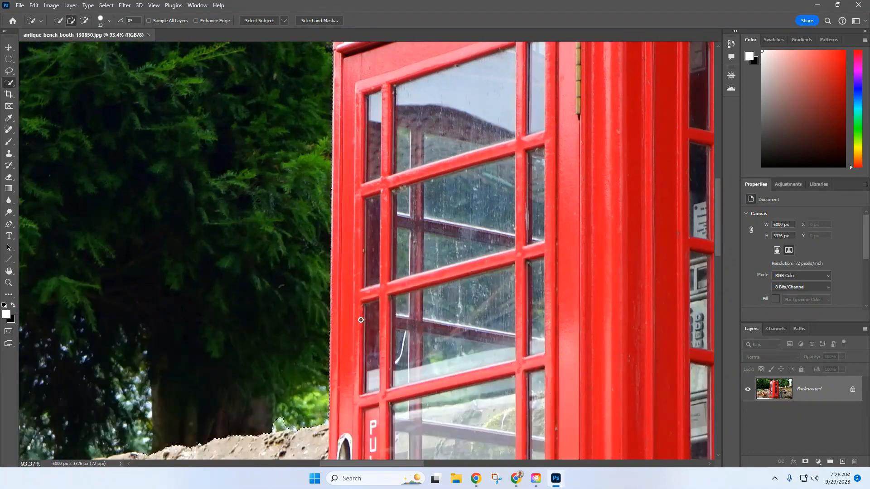
scroll(361, 320, down, 4)
scroll(195, 353, down, 2)
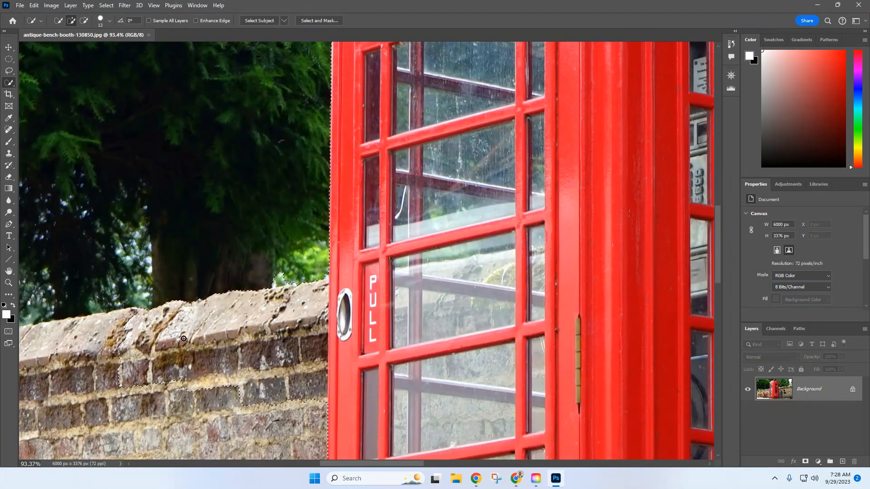
scroll(224, 317, down, 1)
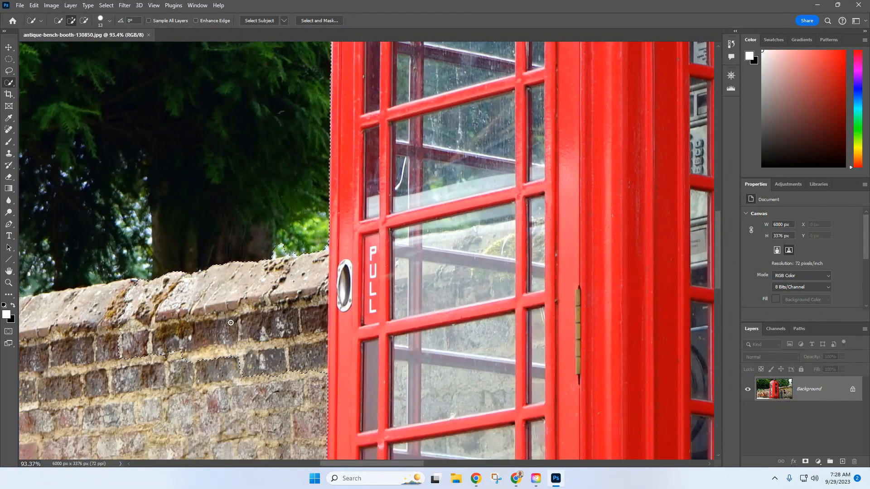
drag(149, 313, 292, 263)
key(alt)
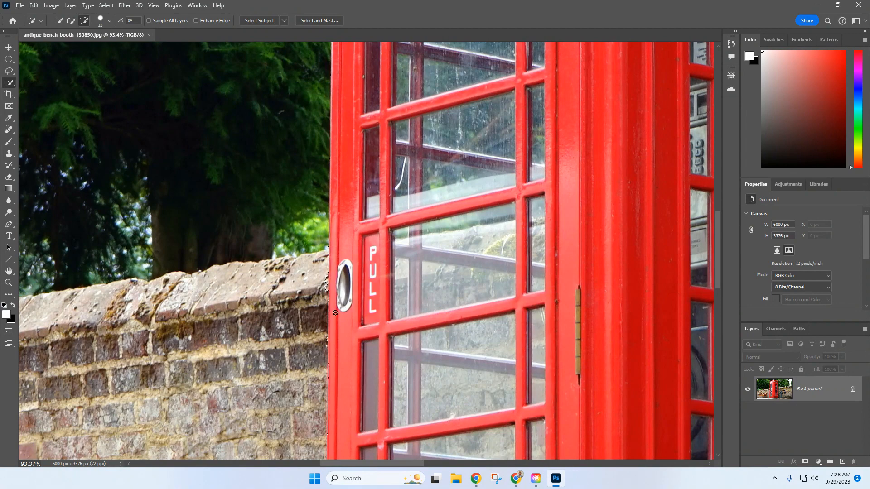
scroll(335, 313, up, 4)
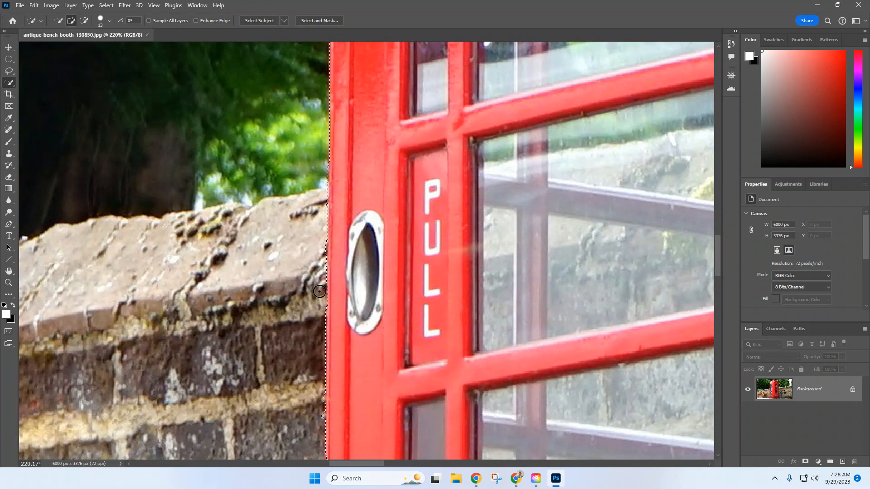
Correct the selection at the lower-left corner of the booth's base, subtracting the red ledge from it
scroll(320, 291, down, 8)
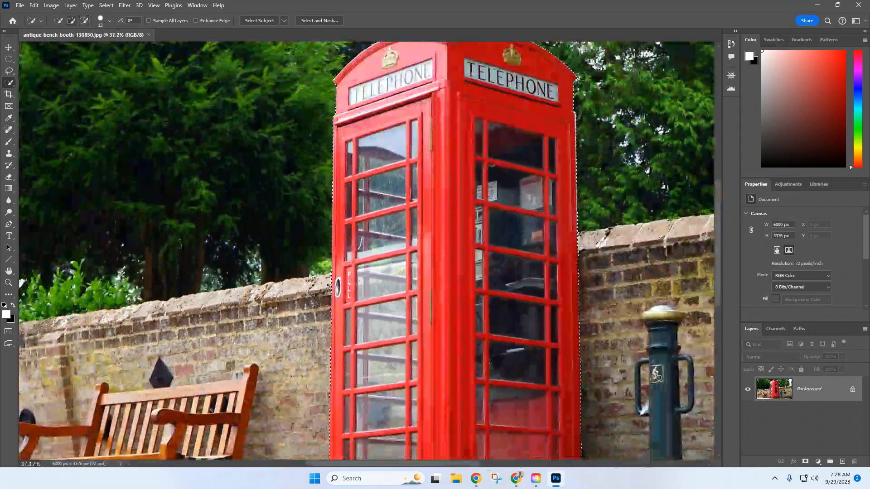
scroll(329, 286, down, 8)
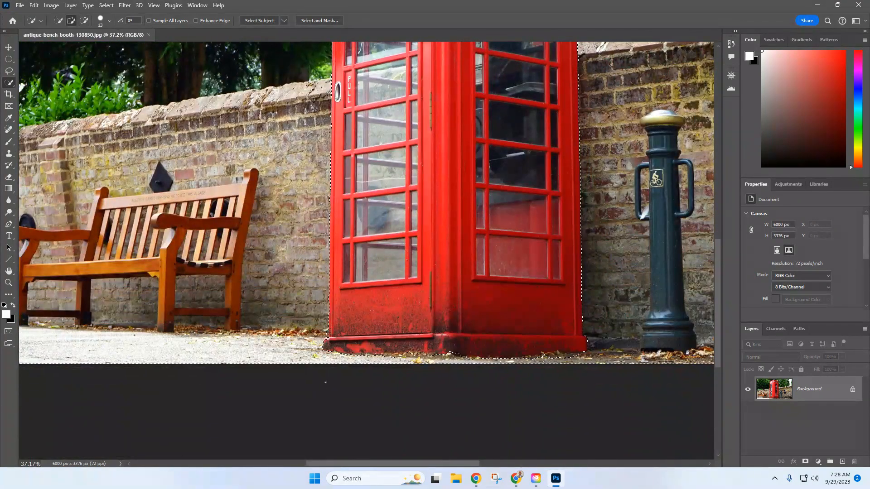
scroll(334, 344, up, 3)
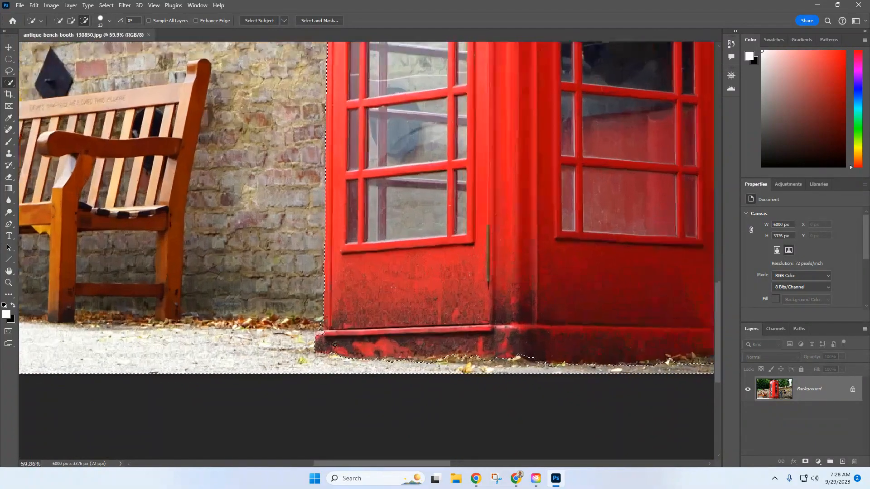
scroll(334, 344, up, 10)
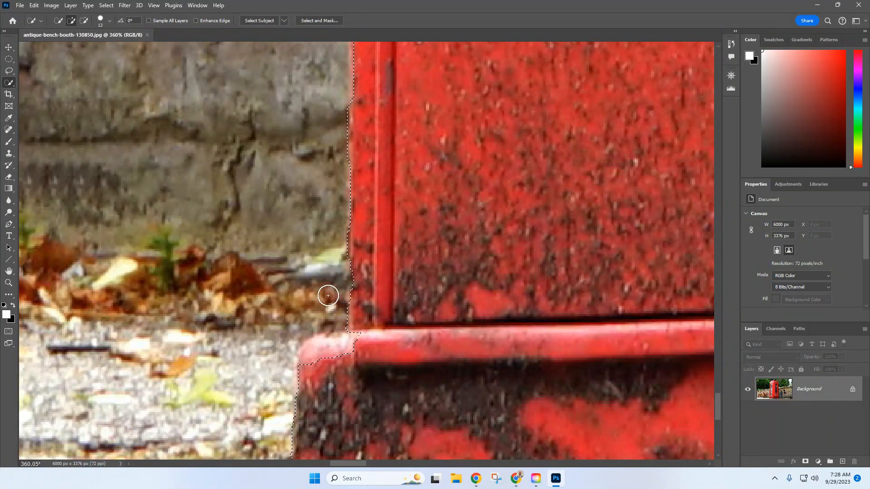
click(84, 20)
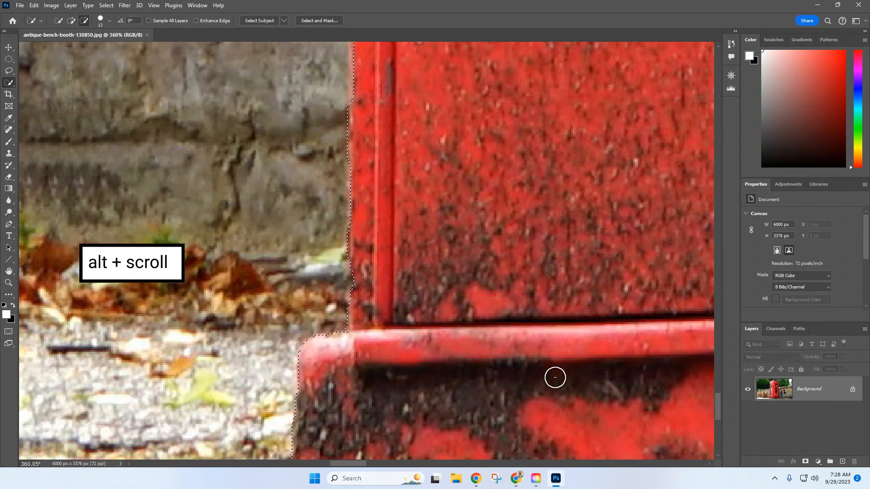
Open the selection in Select and Mask and display it in the Black & White view
scroll(394, 359, down, 15)
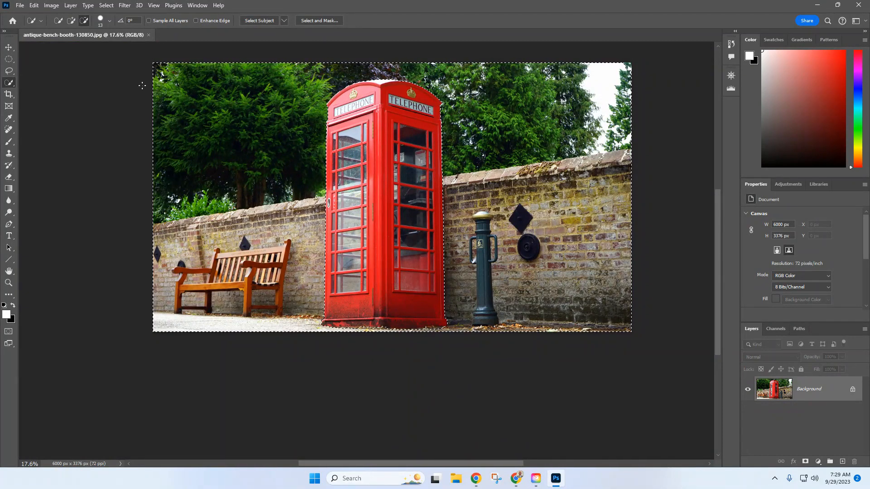
key(ctrl+0)
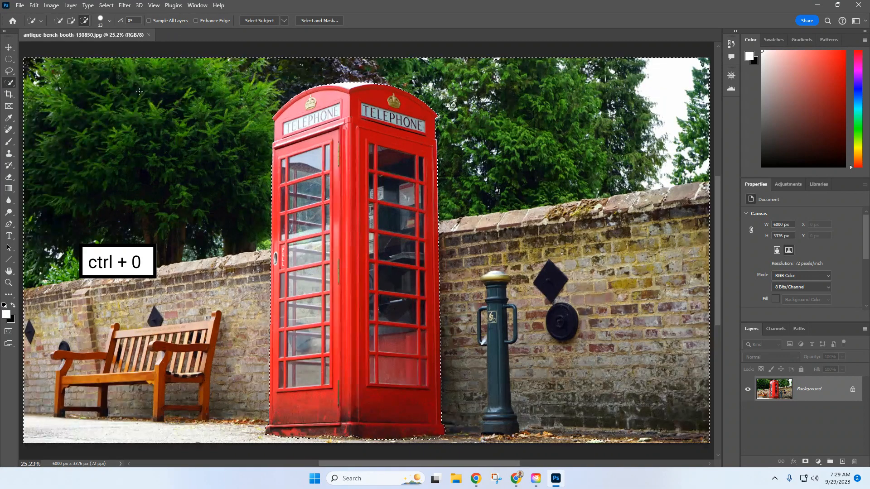
click(153, 5)
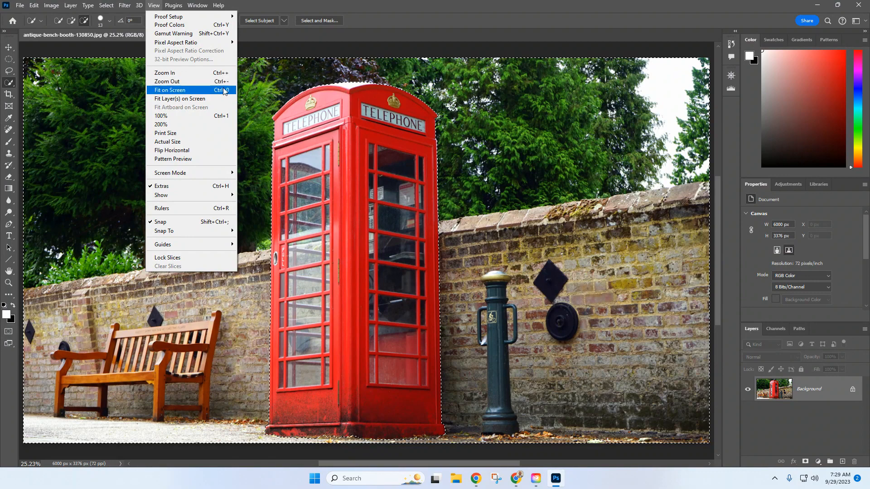
click(320, 54)
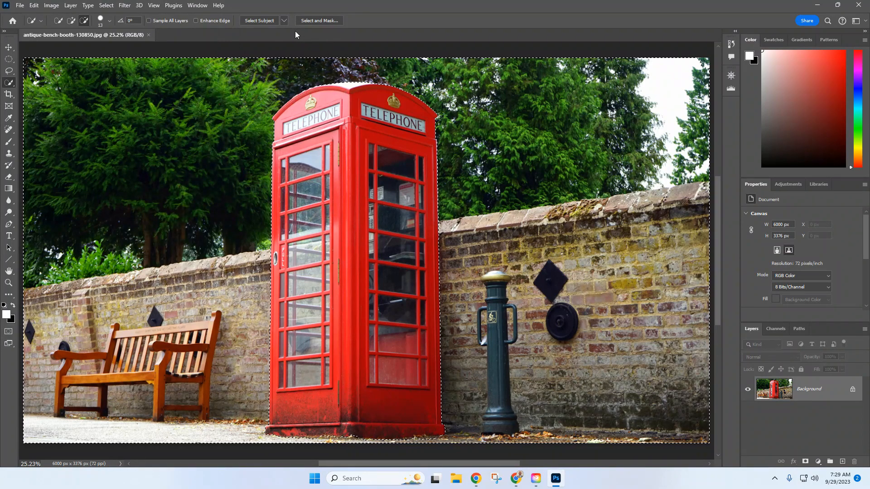
click(320, 21)
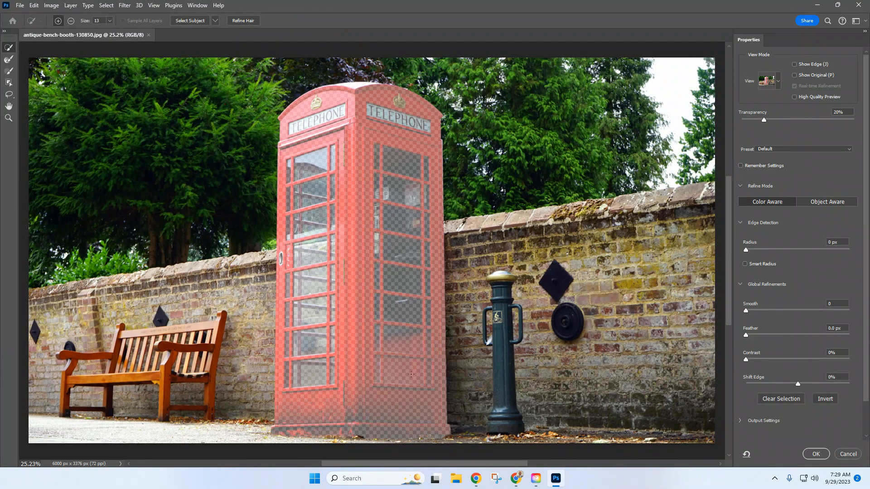
click(777, 82)
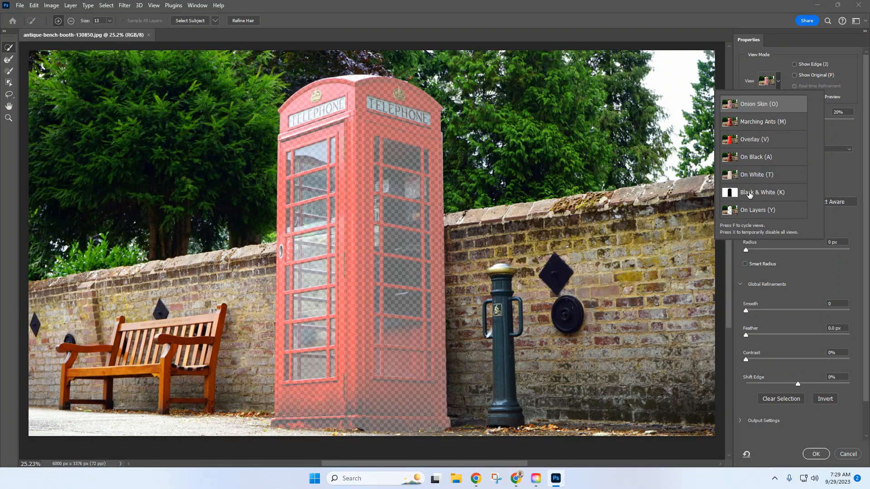
click(753, 192)
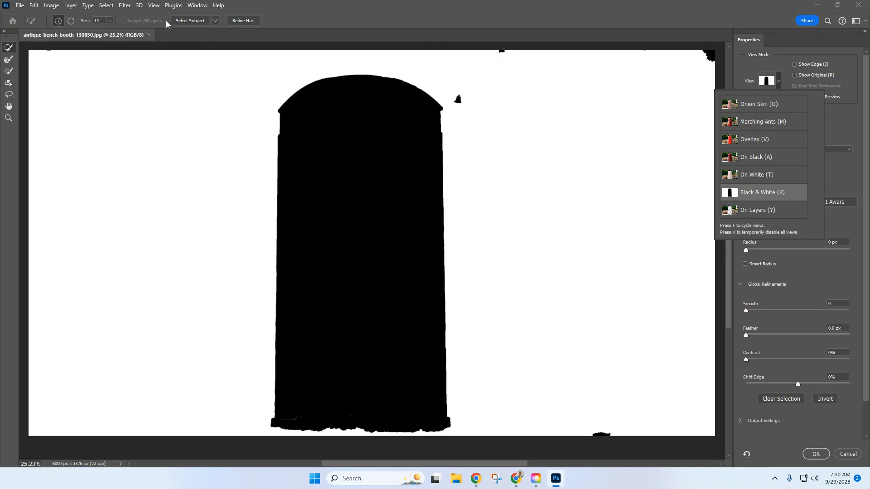
Paint the stray black patches outside the booth into the selection using a brush size of 229
click(111, 21)
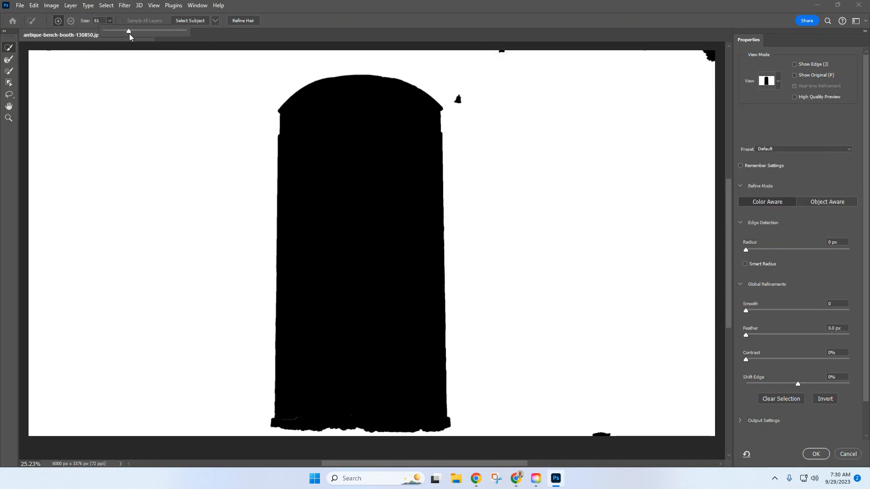
drag(130, 32, 165, 33)
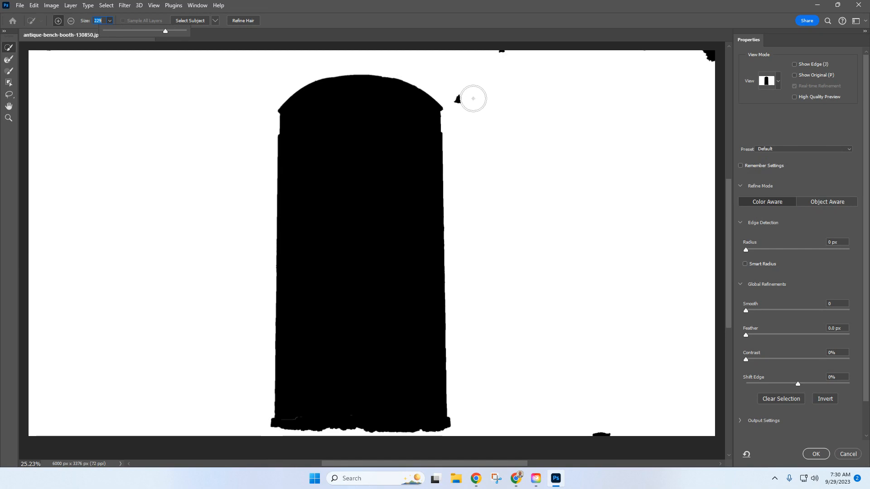
mouse_move(473, 99)
mouse_down()
mouse_move(466, 90)
mouse_move(468, 103)
mouse_move(478, 99)
mouse_up()
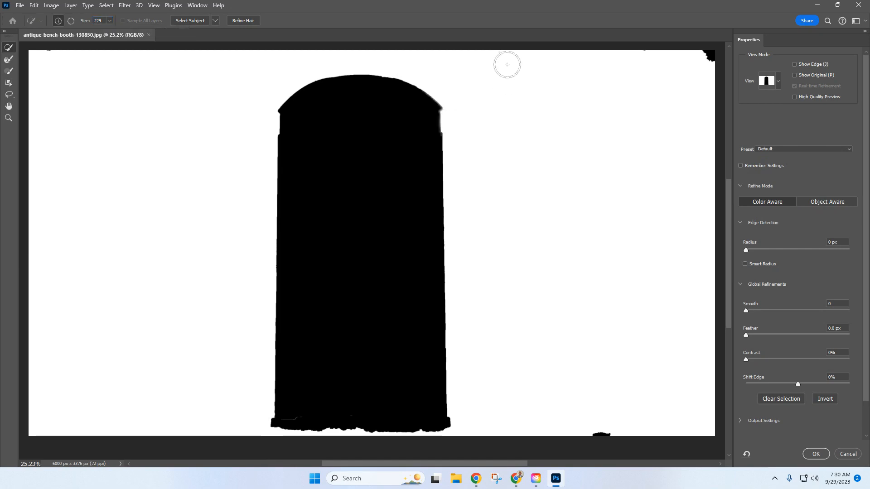
drag(698, 43, 710, 68)
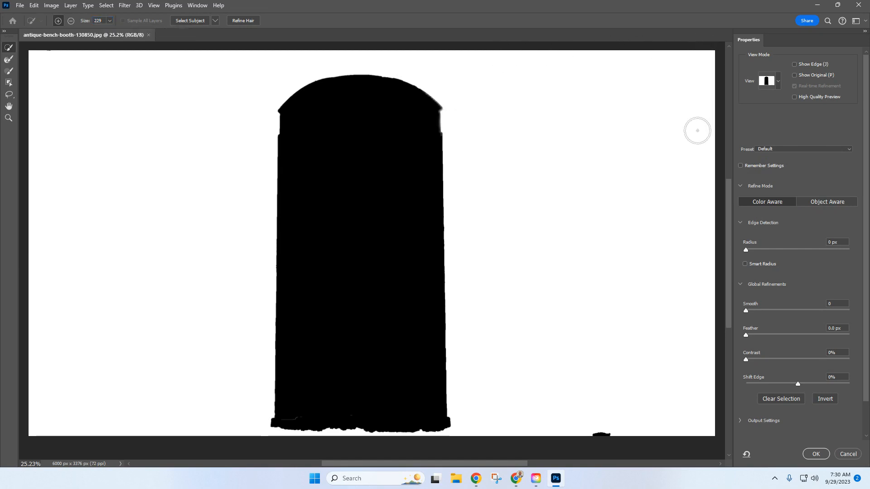
mouse_move(565, 420)
mouse_down()
mouse_move(577, 432)
mouse_move(619, 431)
mouse_up()
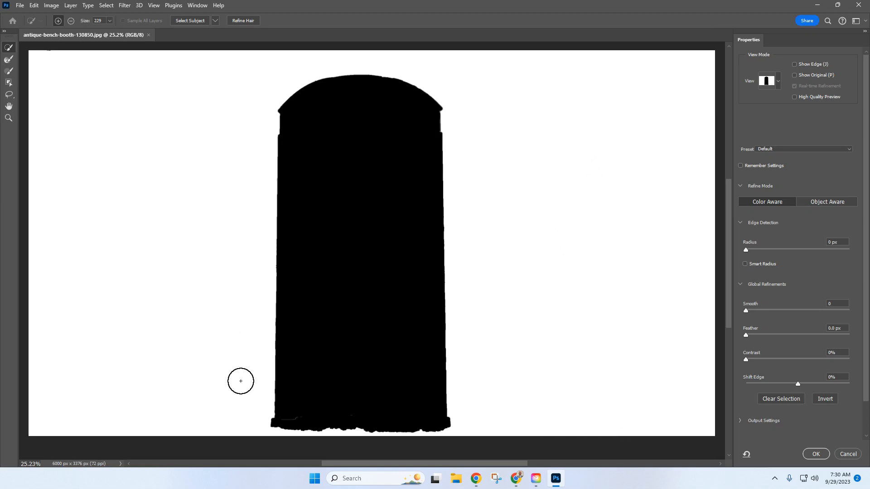
Subtract the thin stray lines inside the booth's base from the selection using a brush size of 42
key(alt)
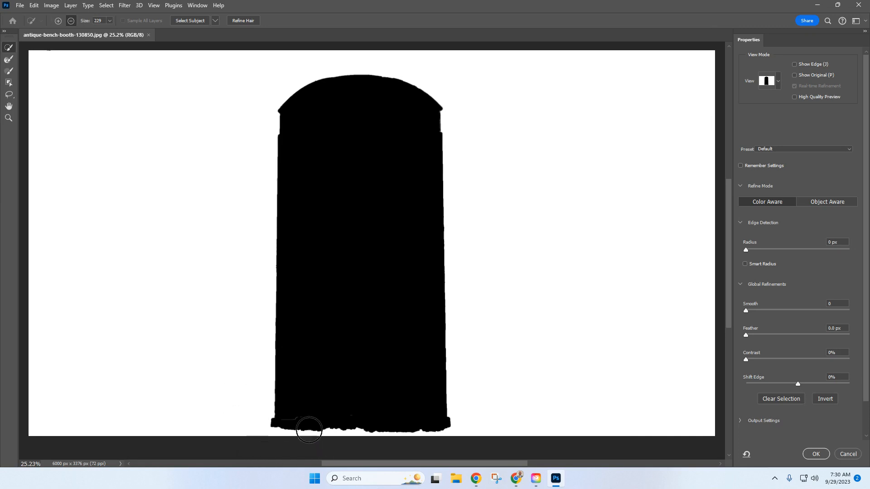
scroll(309, 429, up, 5)
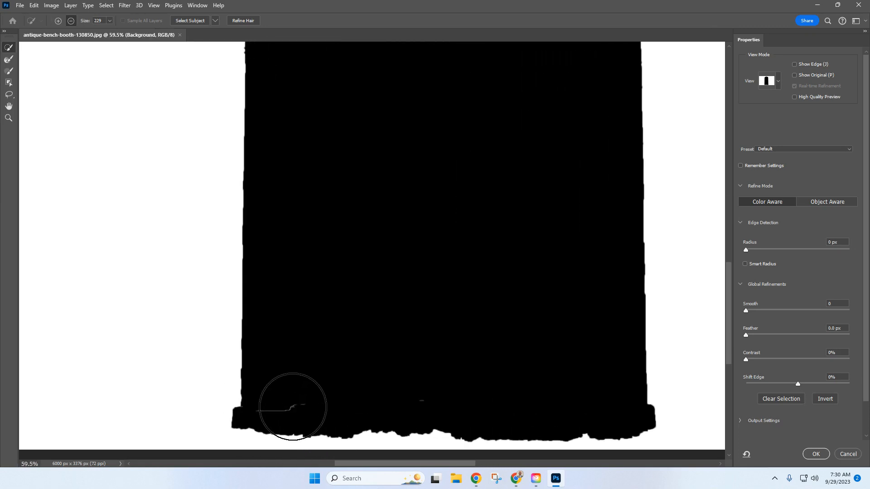
scroll(293, 407, up, 2)
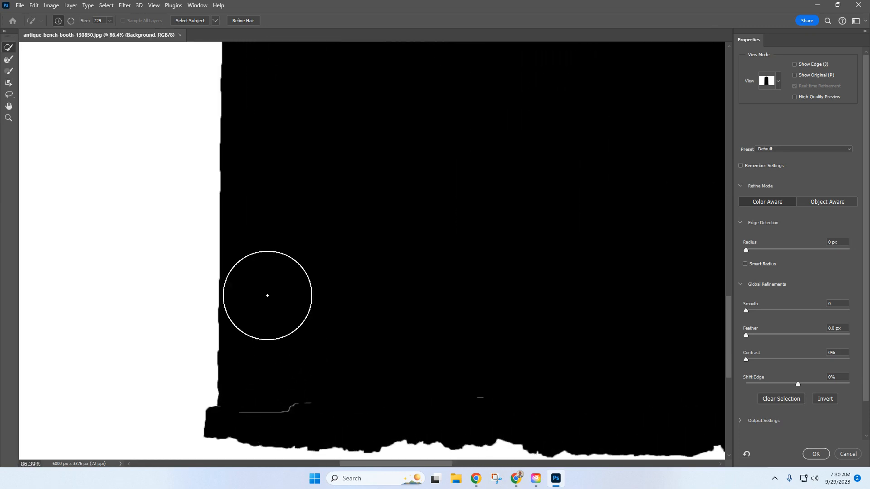
click(71, 21)
click(109, 21)
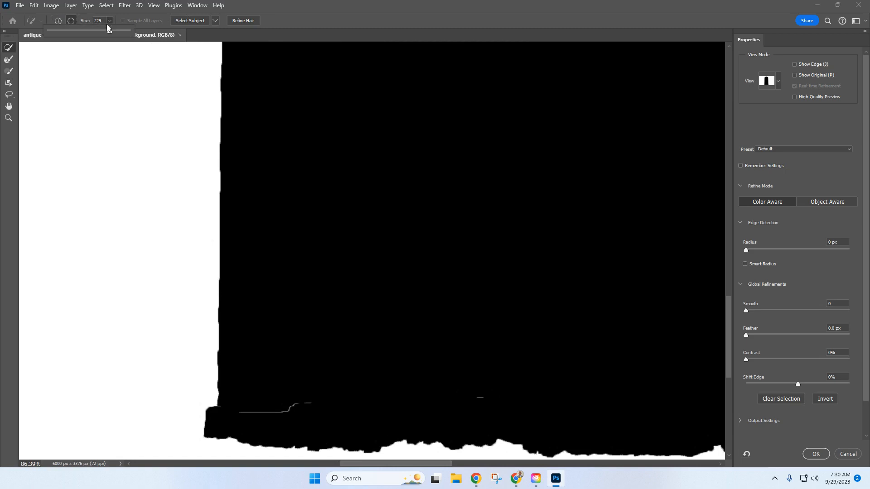
drag(109, 30, 66, 33)
drag(314, 400, 246, 414)
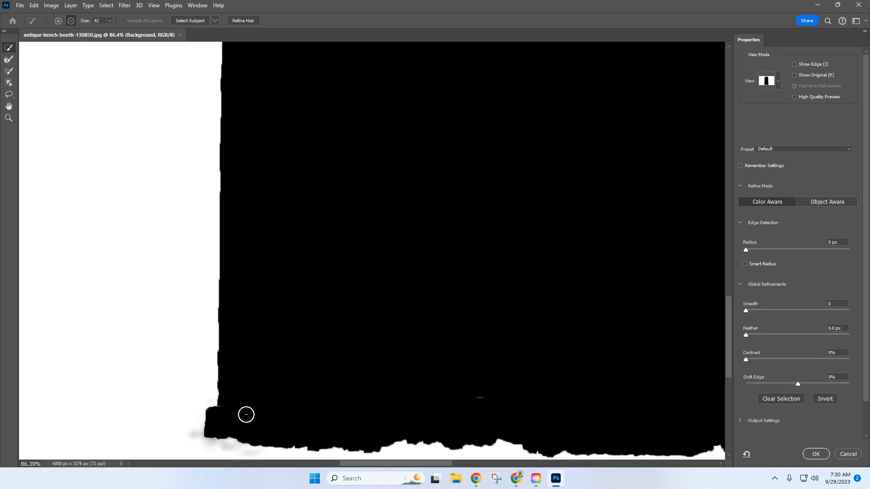
drag(482, 401, 458, 396)
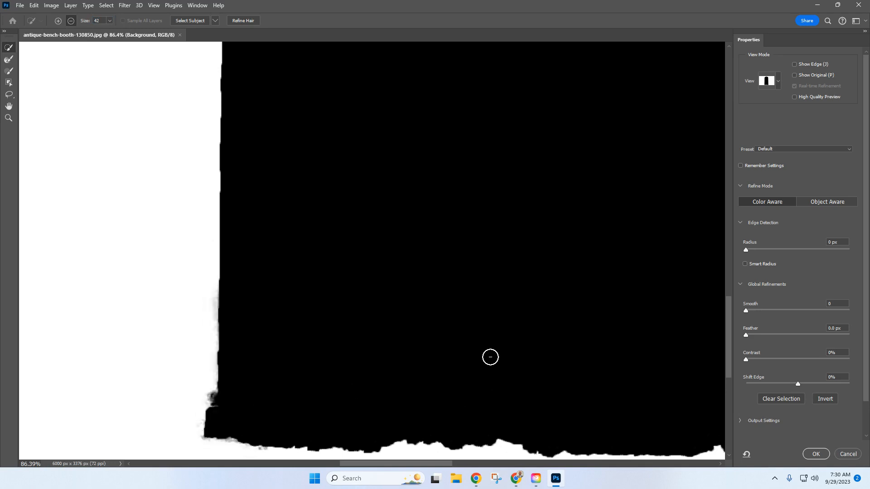
Set the edge detection Radius of the selection to 2 px
key(ctrl+0)
click(746, 250)
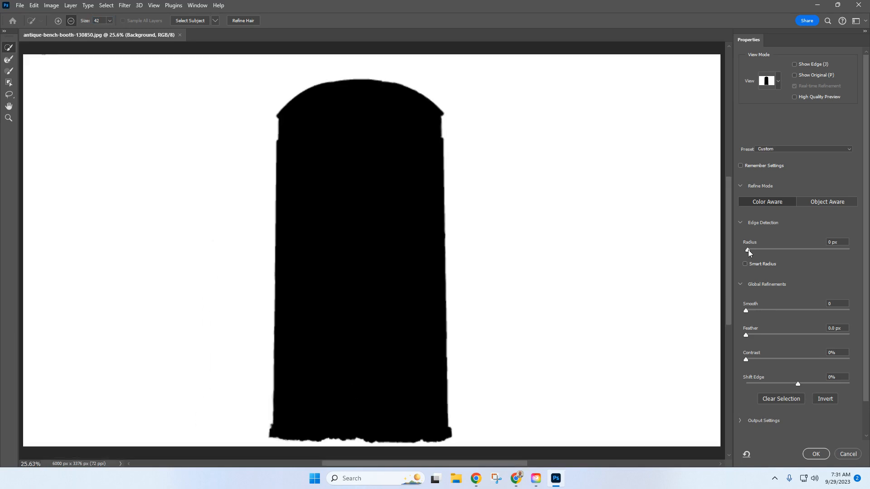
click(750, 250)
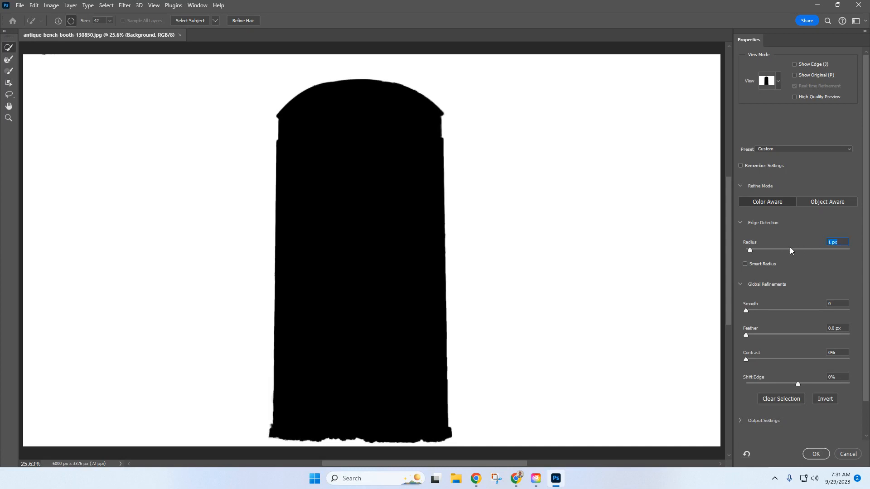
drag(751, 251, 753, 251)
text(2)
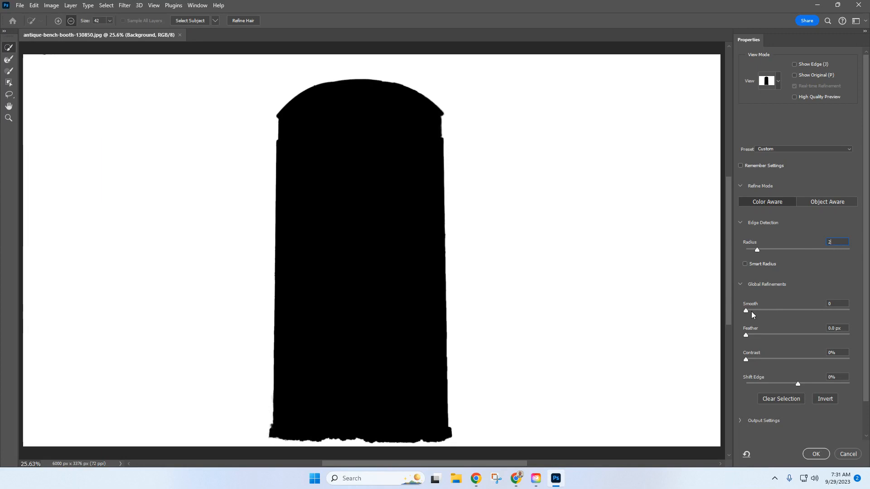
Refine the selection edge with Smooth 2, Feather 0.4 px and Contrast 5%
drag(746, 312, 748, 311)
click(748, 335)
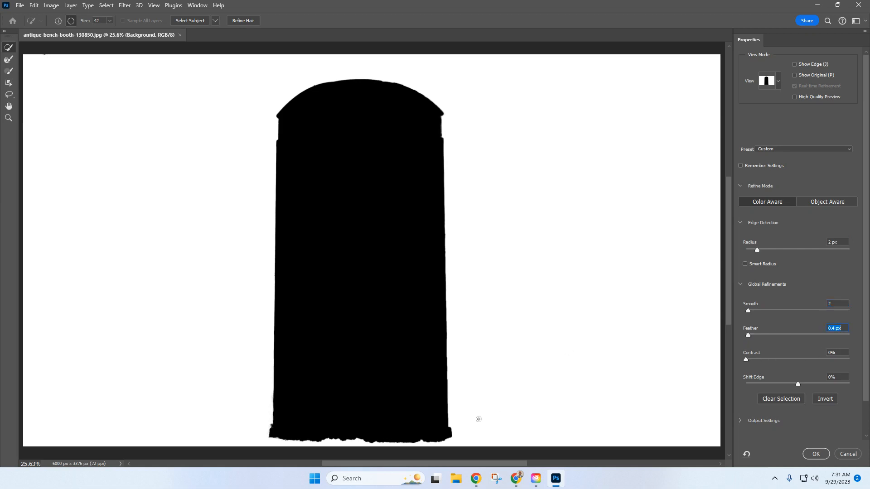
drag(746, 359, 751, 360)
Output the refined selection to New Layer with Layer Mask and apply it
click(741, 422)
scroll(774, 417, down, 2)
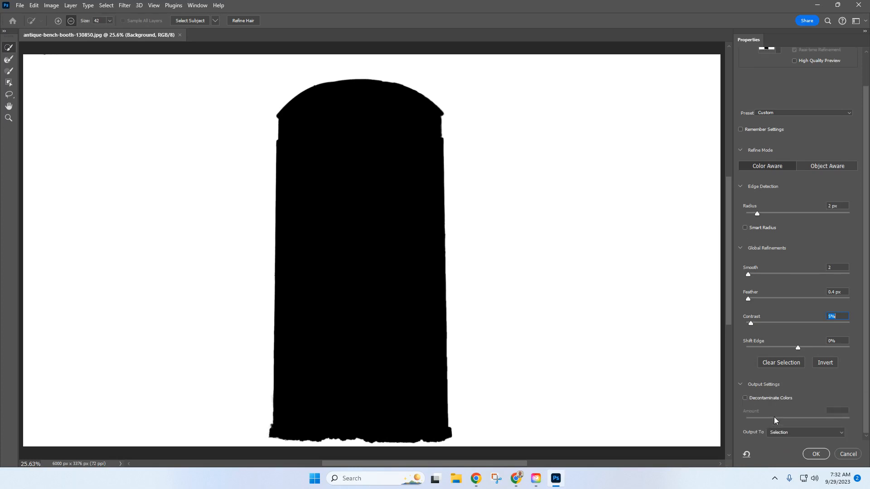
scroll(867, 365, up, 2)
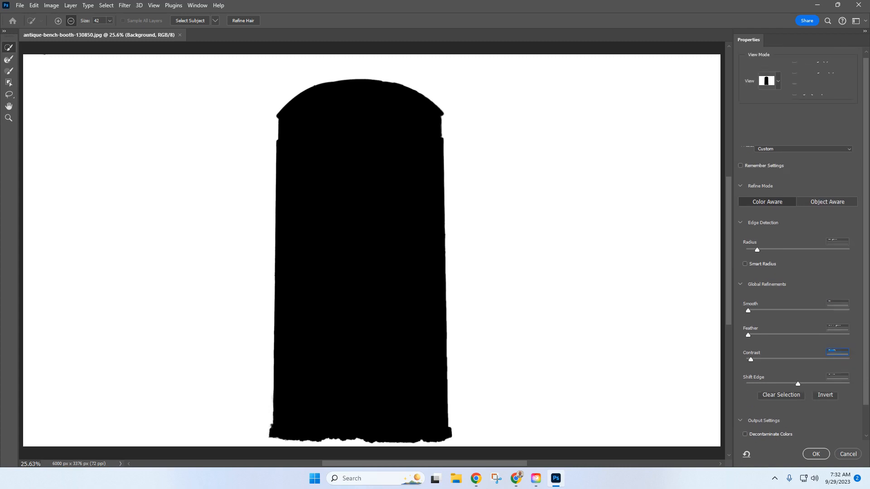
scroll(859, 376, down, 2)
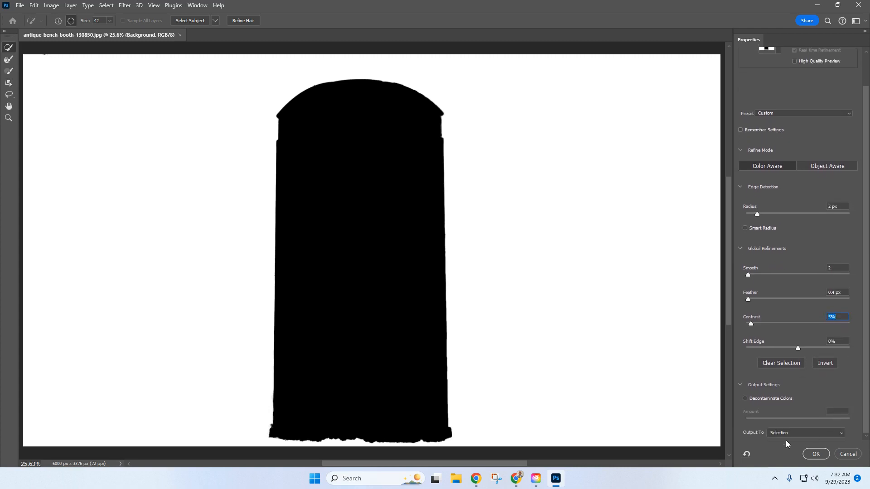
click(839, 433)
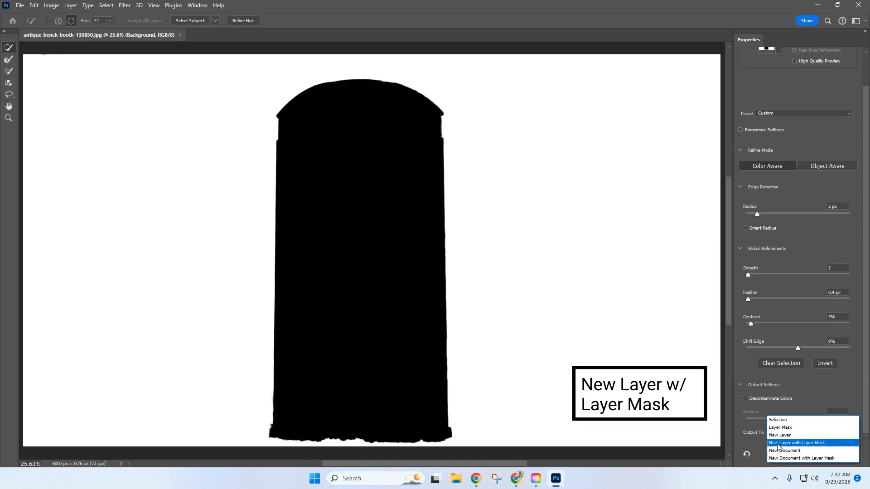
click(778, 444)
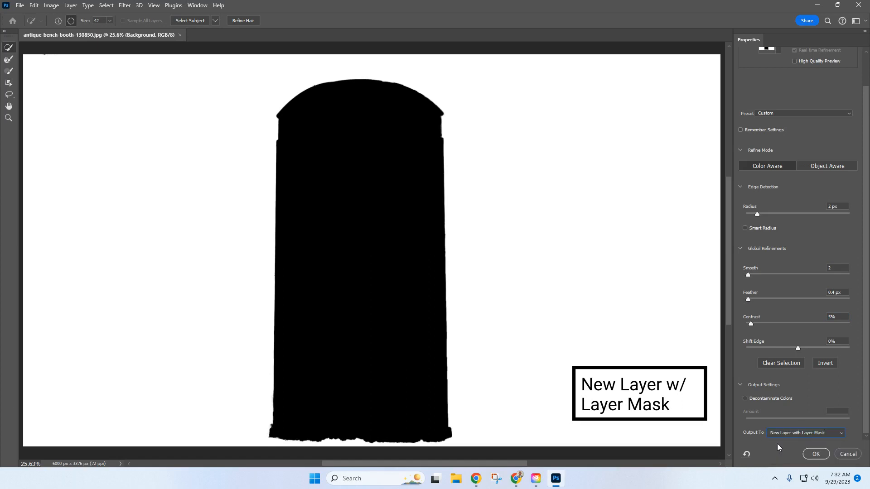
click(815, 455)
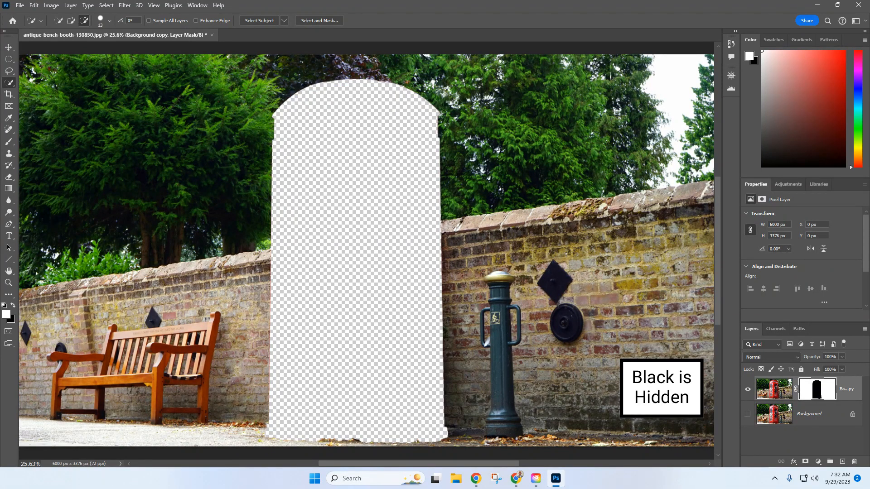
Desaturate the image of the masked Background copy layer, keeping its mask untouched, and turn on the visibility of the Background layer
click(774, 394)
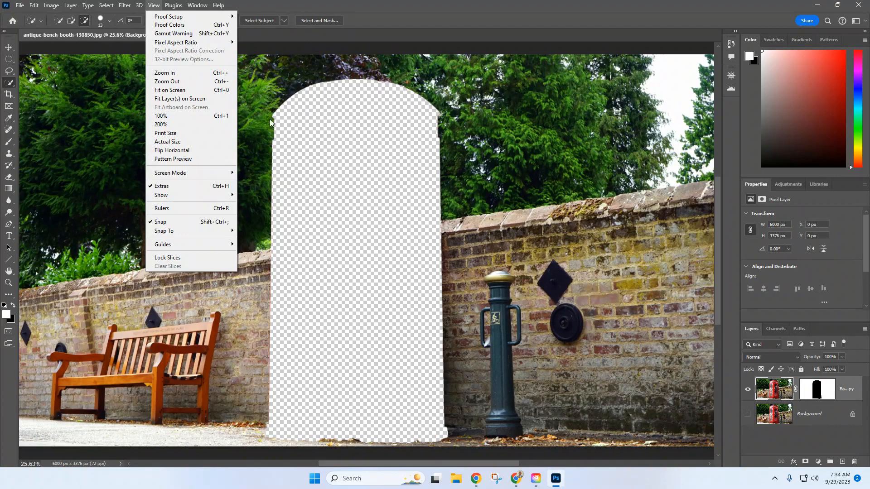
click(420, 18)
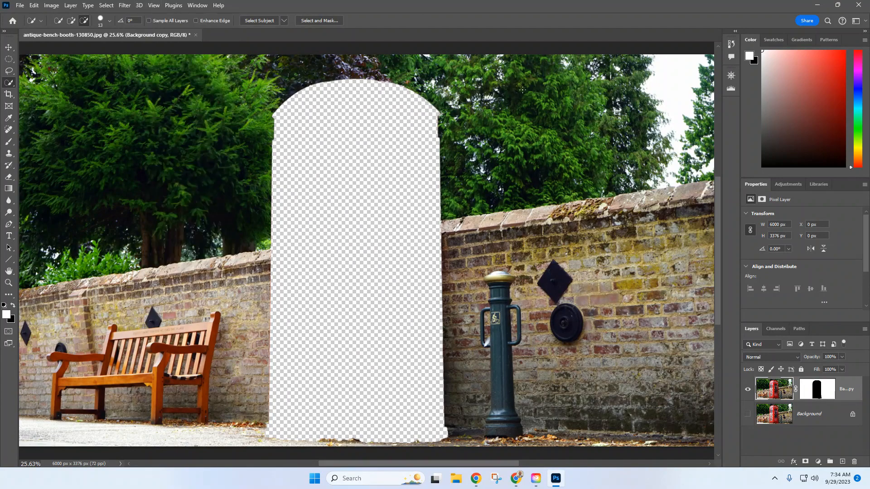
click(57, 8)
mouse_move(60, 30)
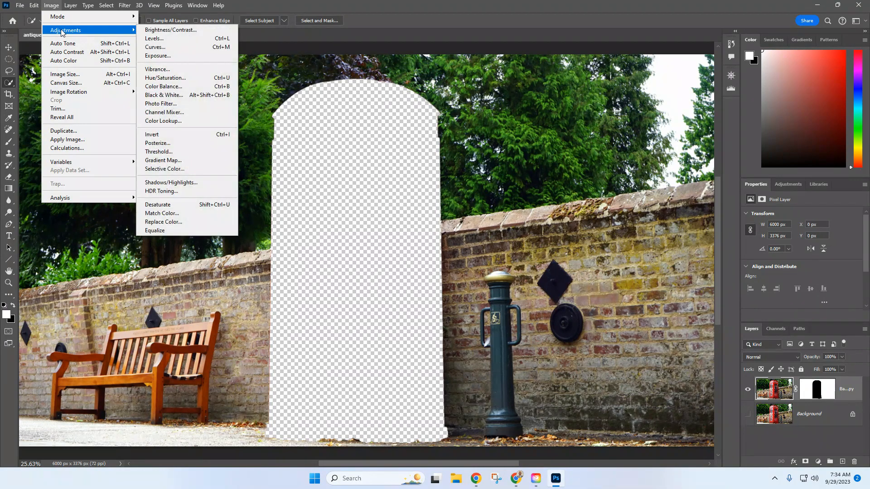
click(176, 208)
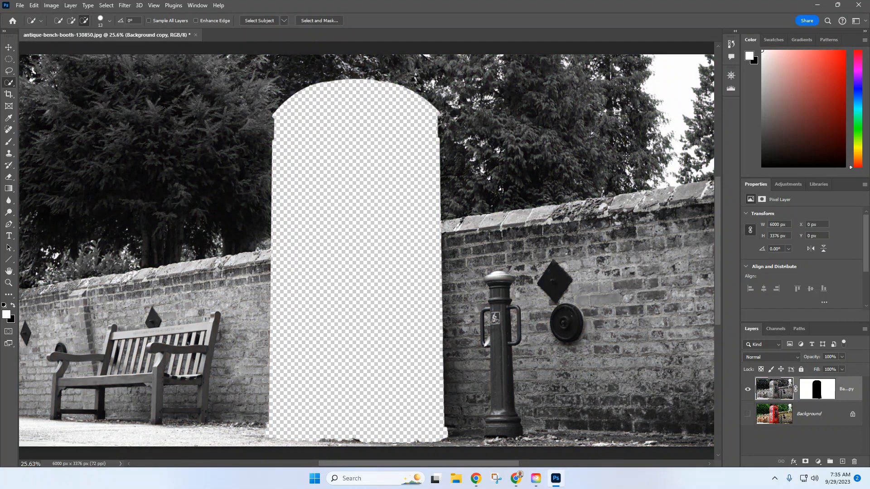
click(748, 415)
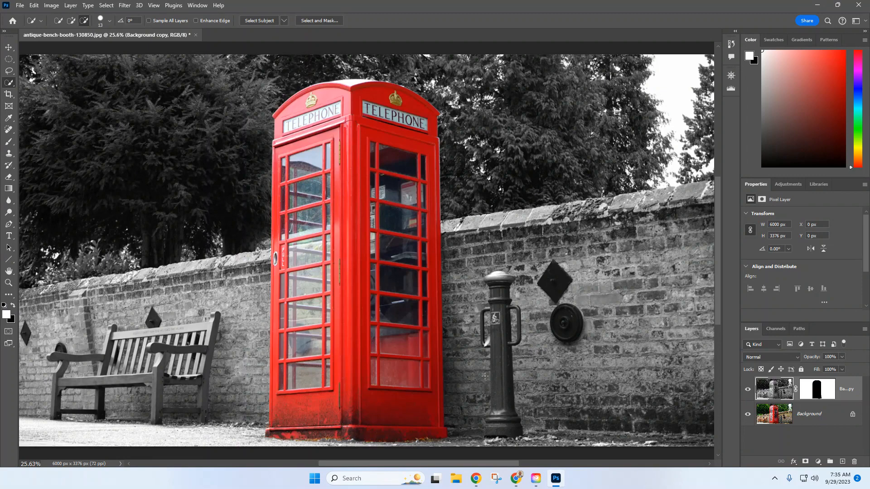
scroll(479, 252, up, 1)
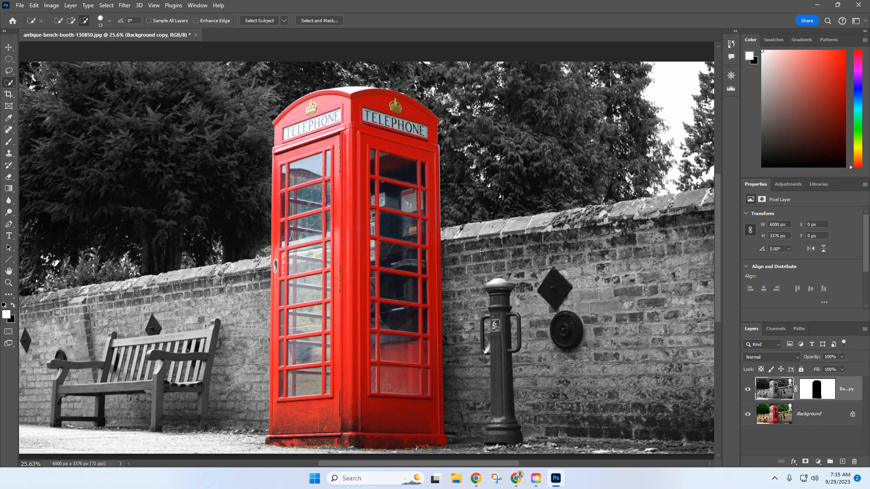
Save the document in the Downloads folder as a Photoshop file named photo, with Maximize Compatibility enabled
click(20, 5)
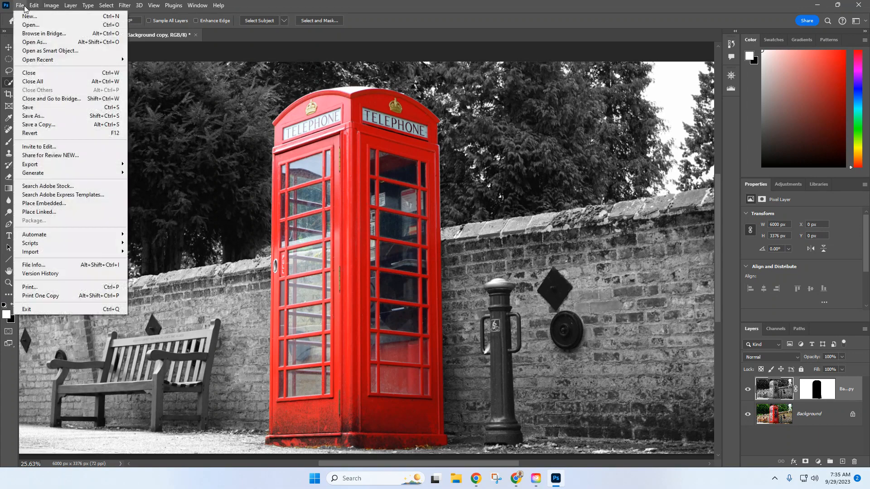
click(34, 116)
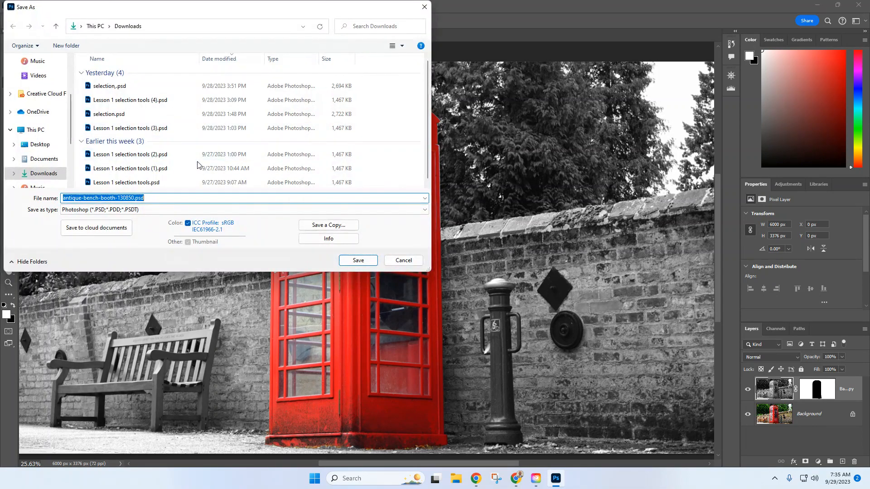
text(photo)
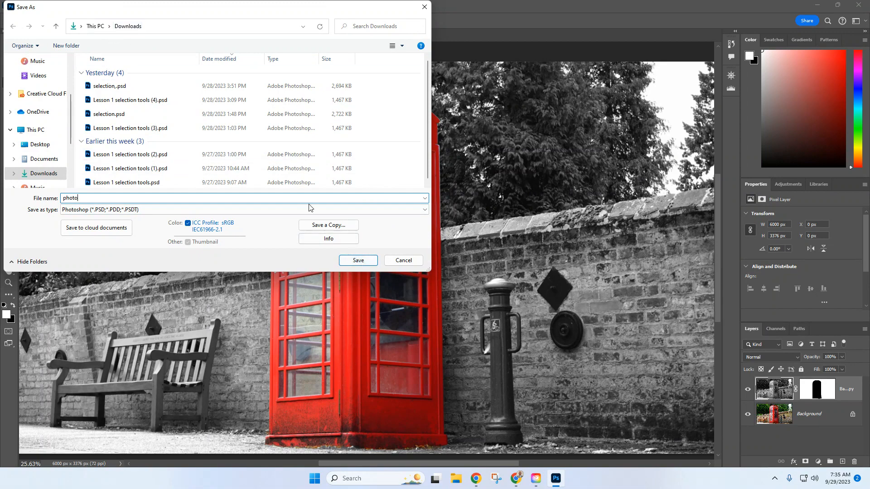
click(356, 261)
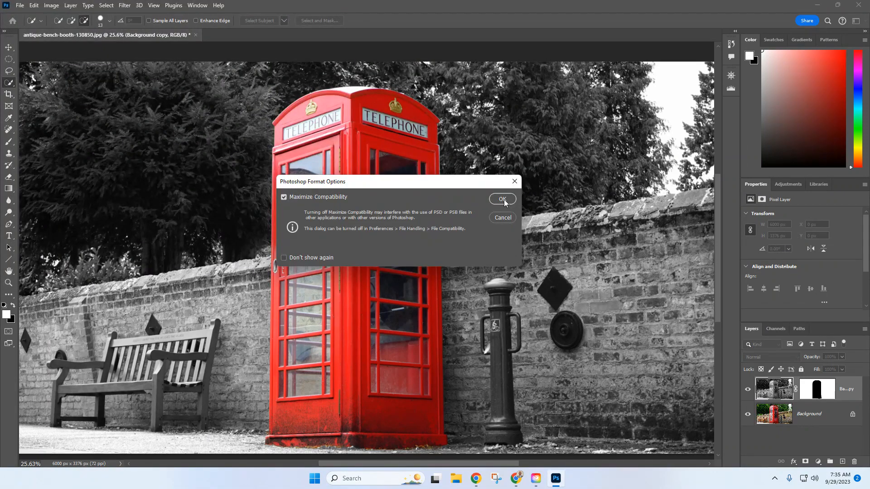
click(503, 199)
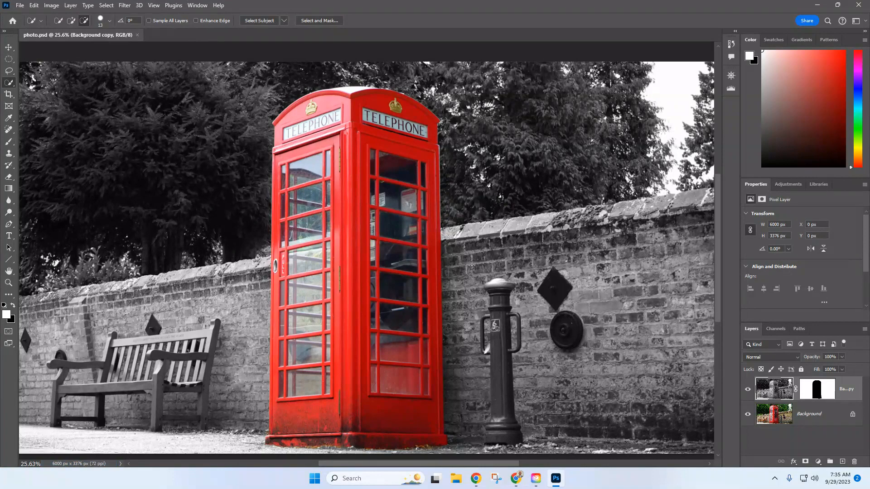
Switch to Chrome and submit photo.psd from the Downloads folder as the file upload for the Color Emphasis - Tutorial assignment
click(518, 482)
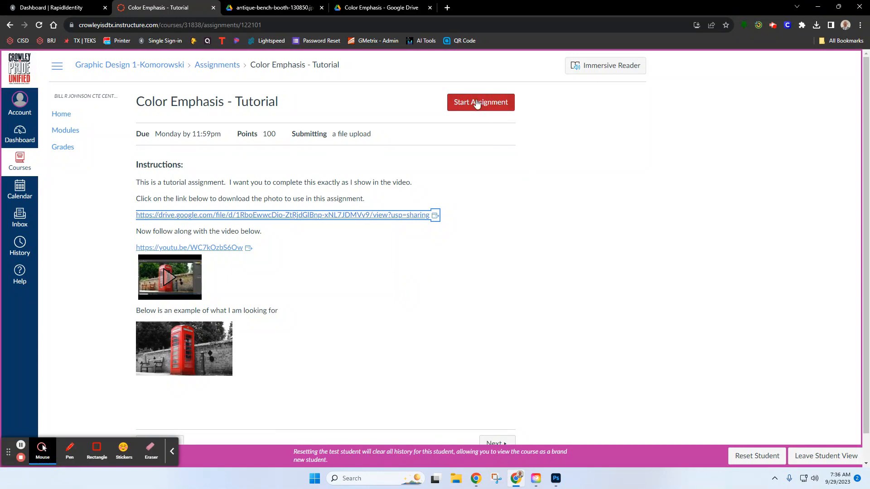
click(479, 102)
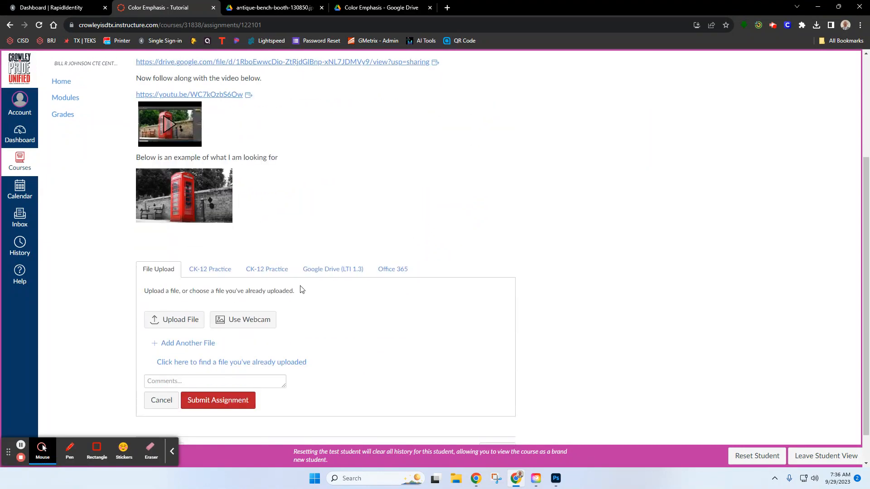
click(175, 326)
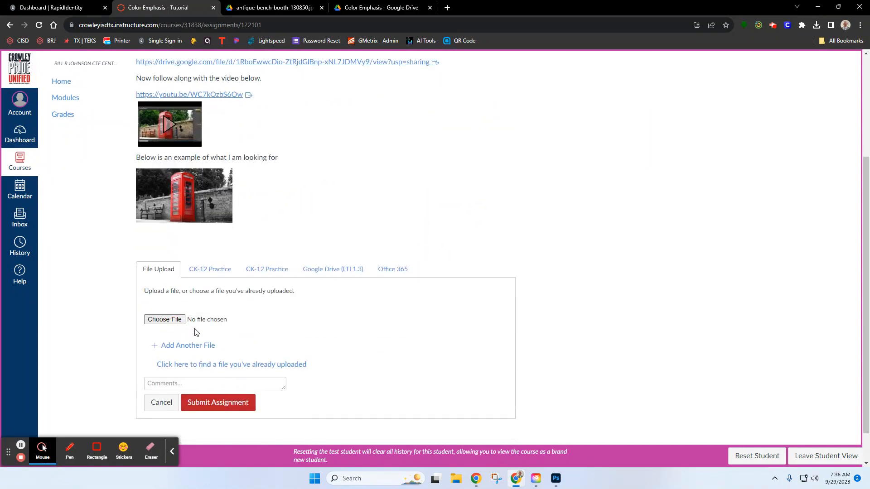
click(165, 320)
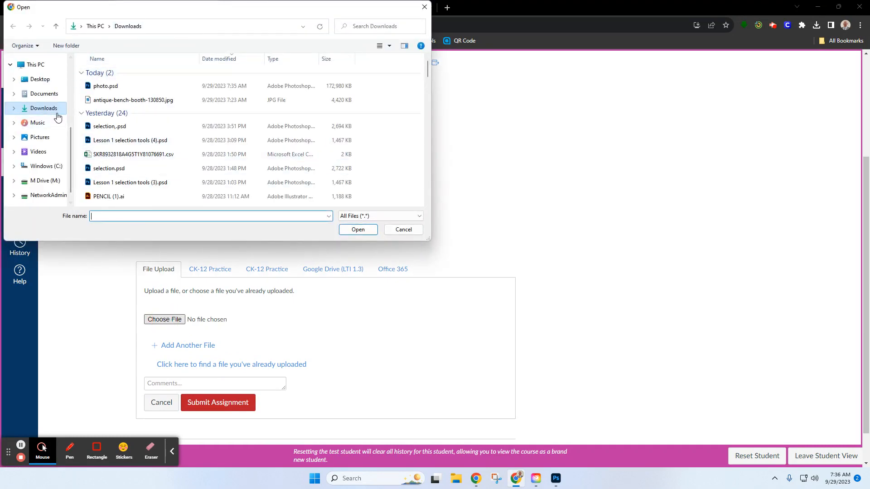
click(107, 87)
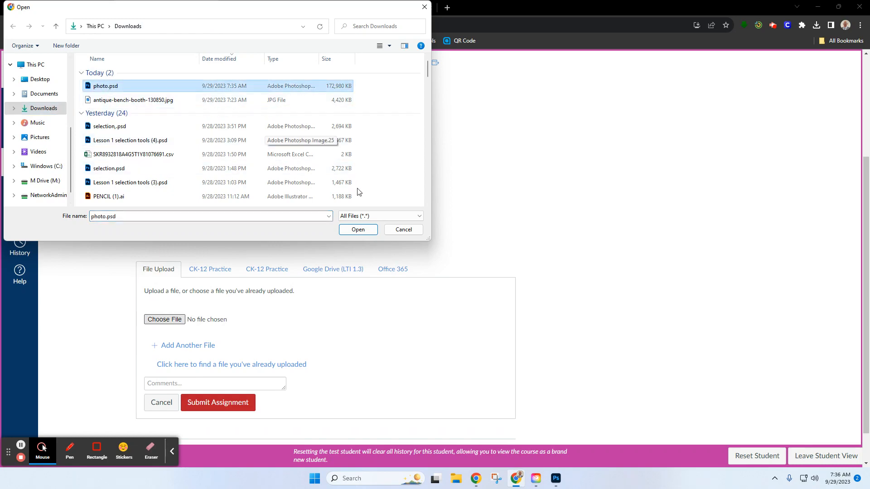
click(358, 230)
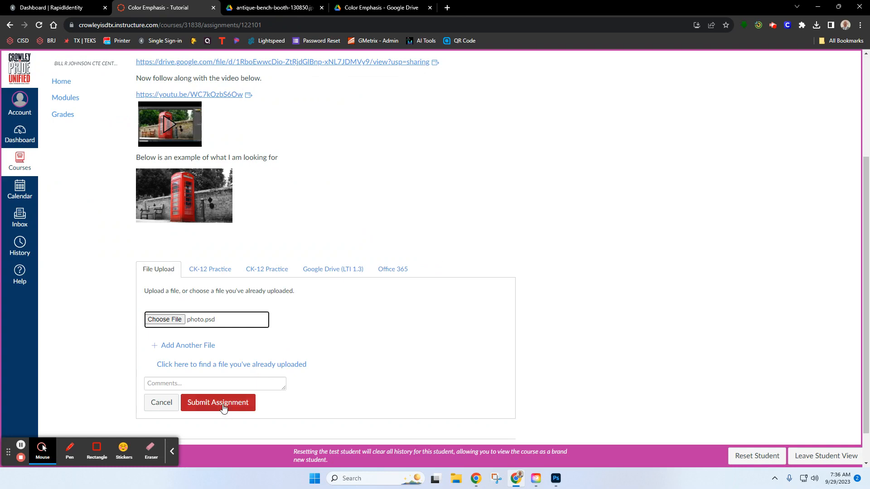
click(222, 410)
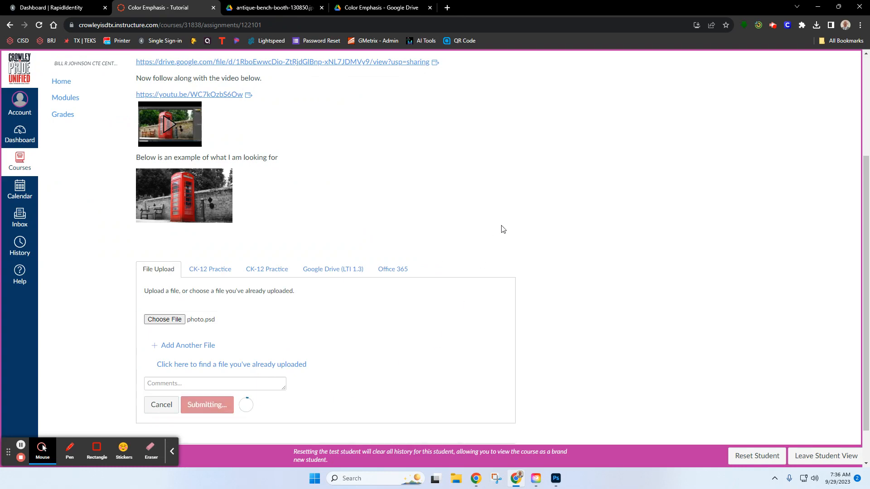